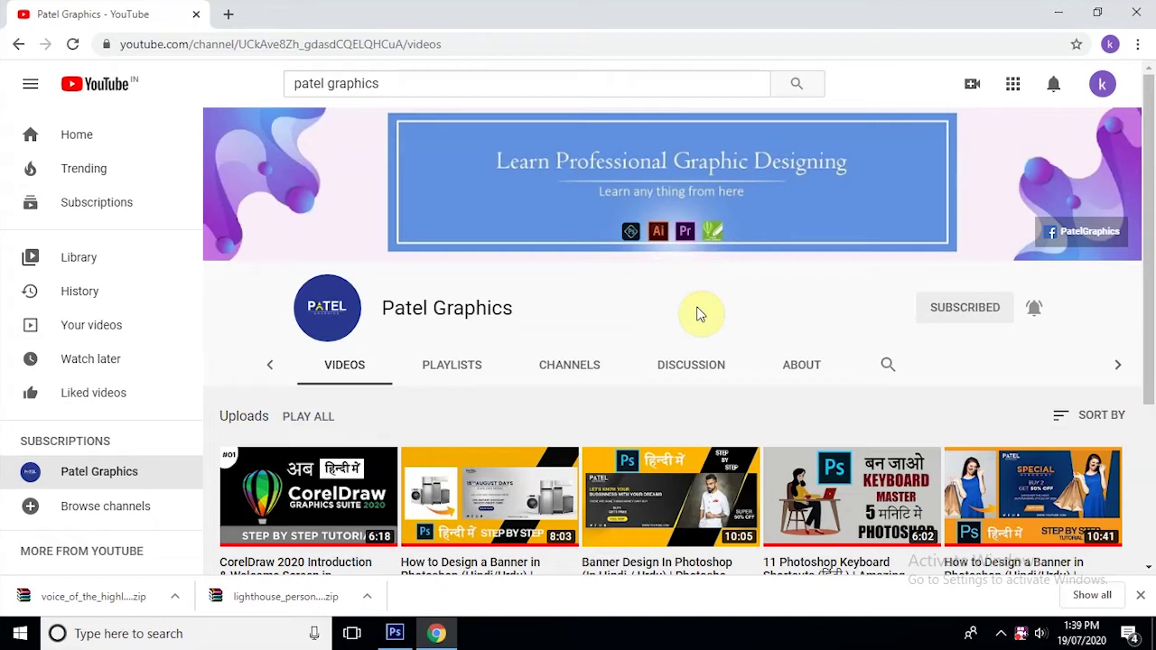
Search Google in a new tab for 'abstract font free download'.
click(228, 13)
click(208, 42)
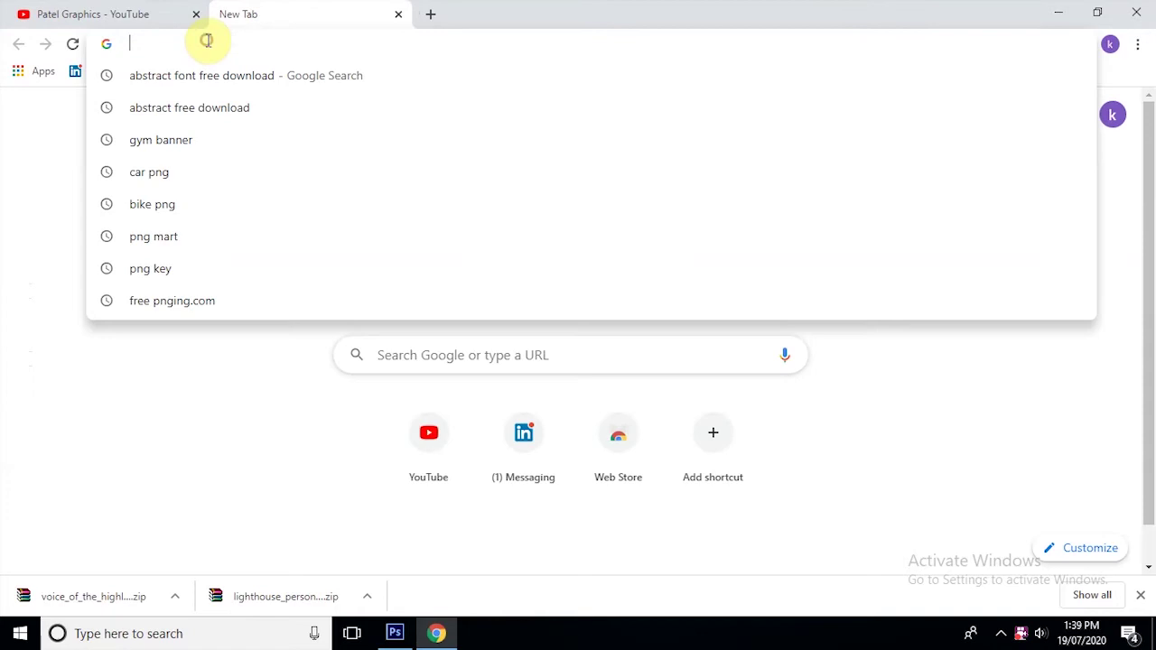
text(abstra)
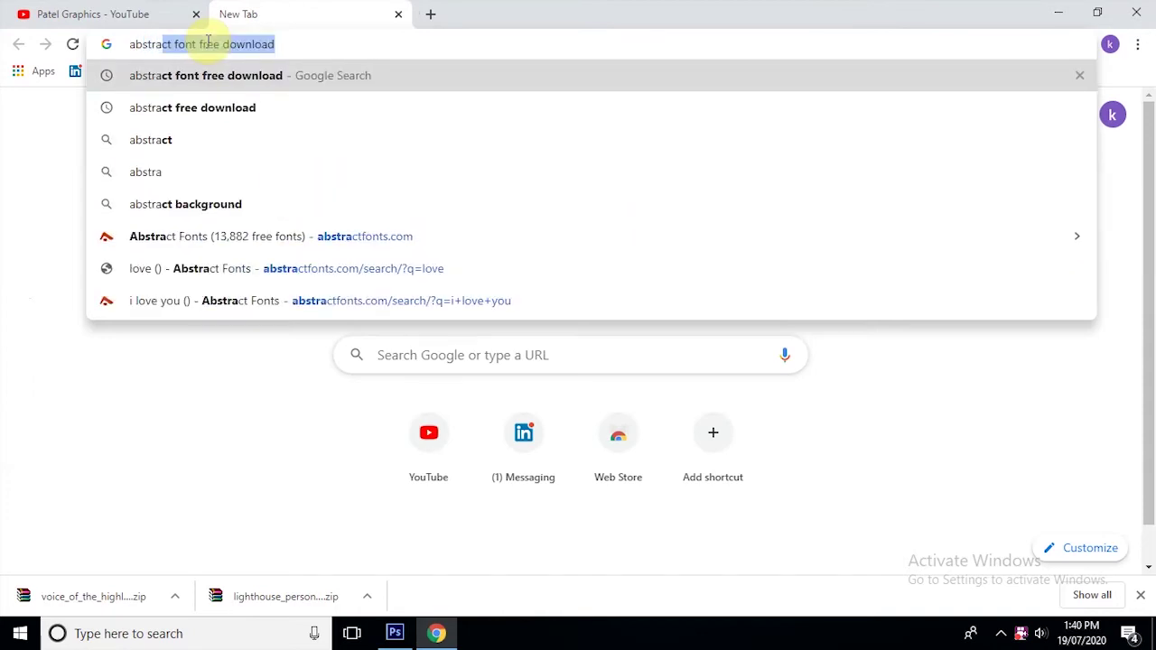
key(Return)
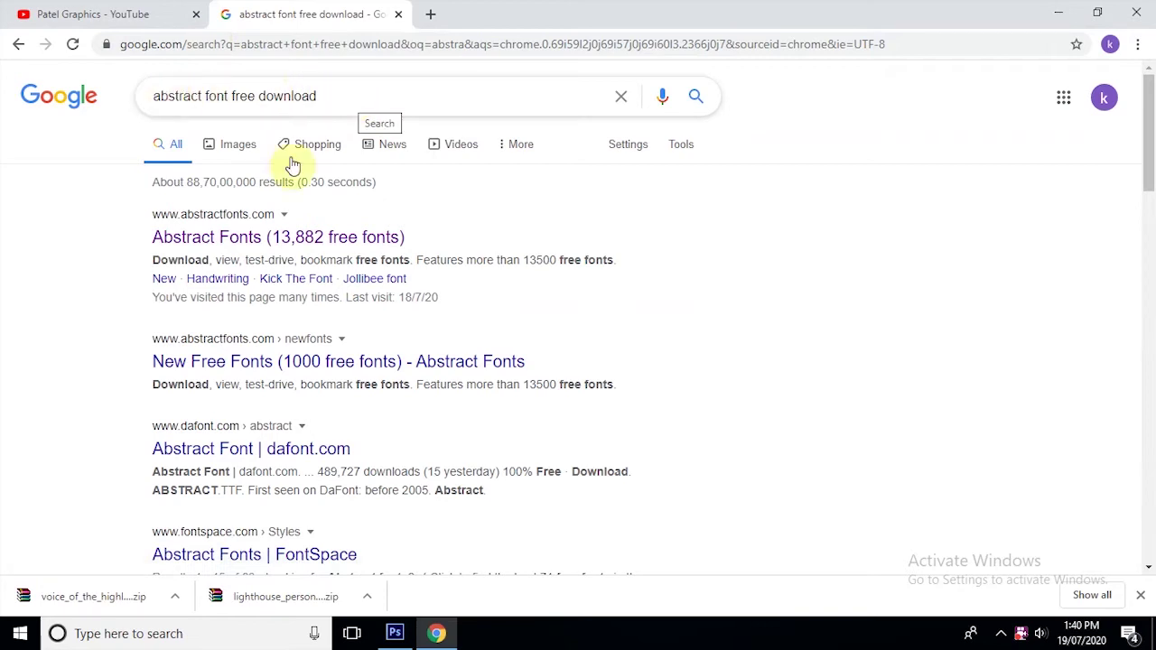
Open the Abstract Fonts site from the search results.
click(207, 242)
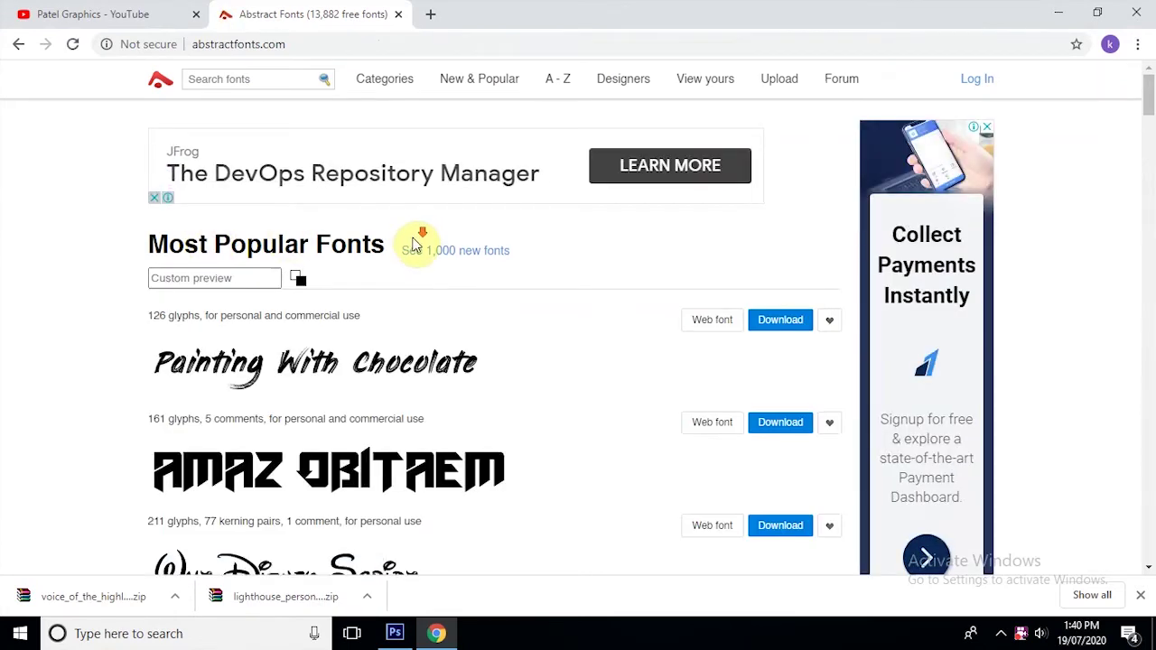
scroll(413, 247, down, 3)
scroll(413, 244, down, 2)
scroll(404, 283, up, 3)
scroll(406, 304, up, 2)
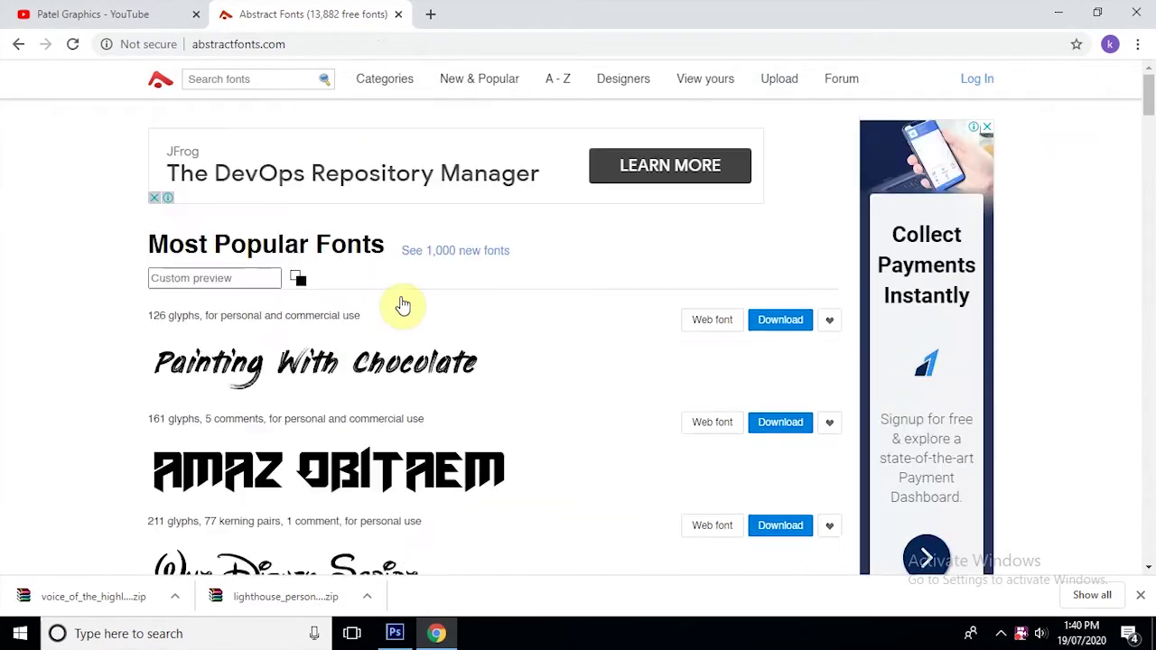
Preview the Most Popular fonts with the custom text 'Gym' and browse the list.
click(183, 278)
text(Gym)
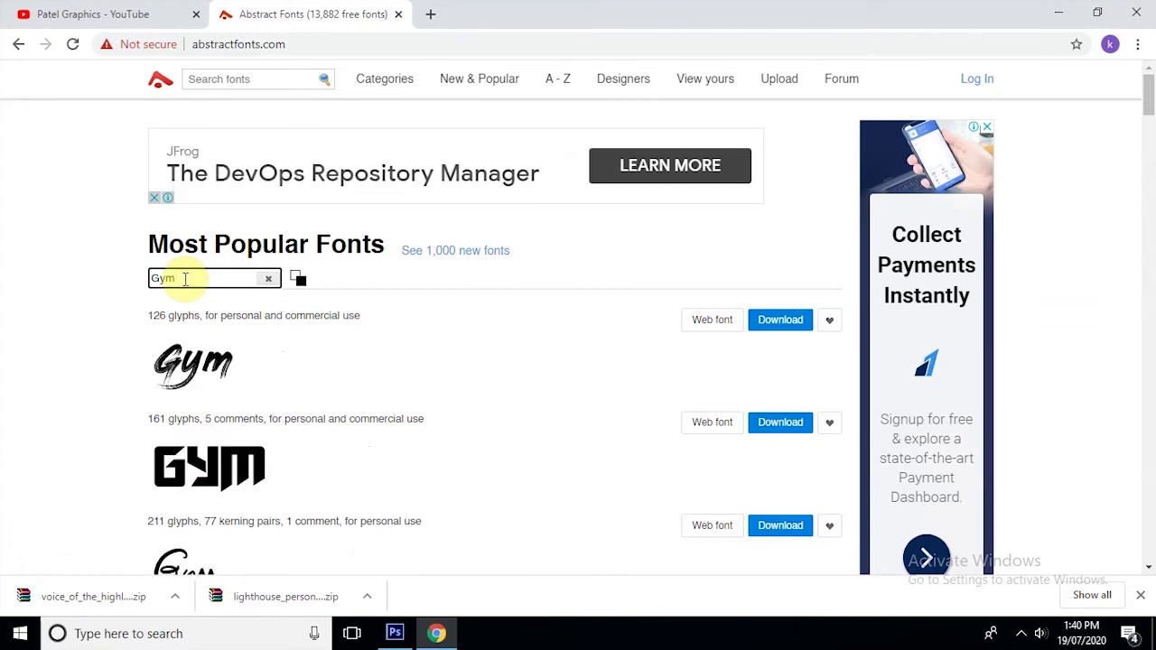
drag(185, 278, 103, 292)
scroll(281, 346, down, 3)
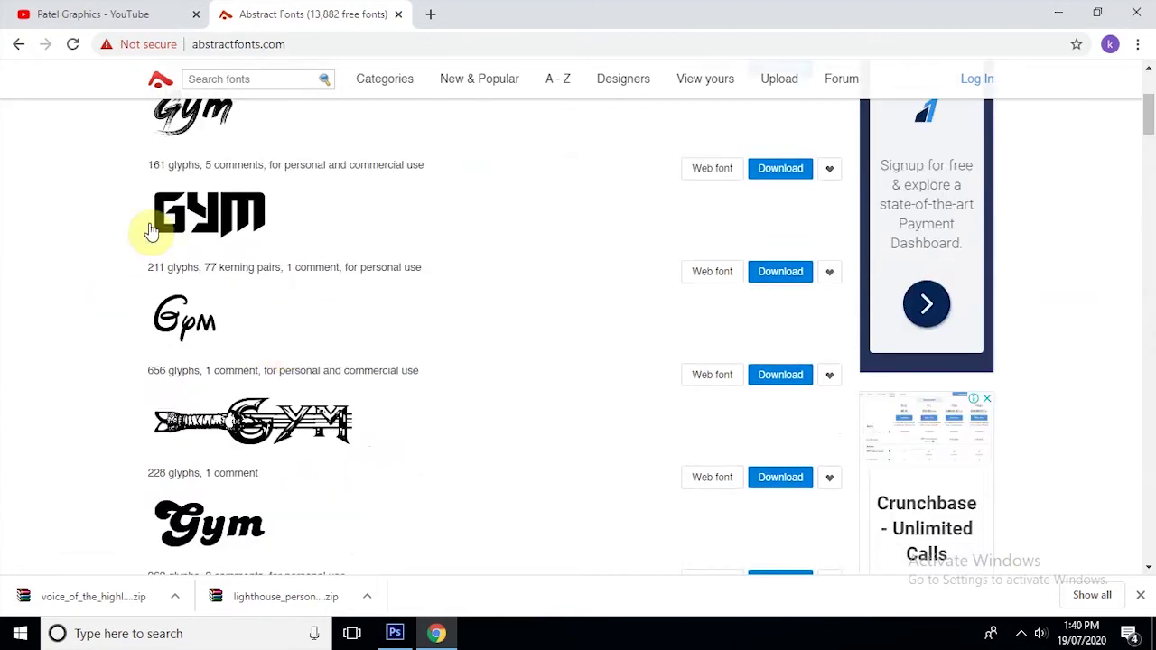
scroll(328, 240, down, 3)
scroll(232, 361, down, 3)
scroll(233, 364, down, 3)
scroll(233, 363, down, 3)
scroll(233, 363, down, 3)
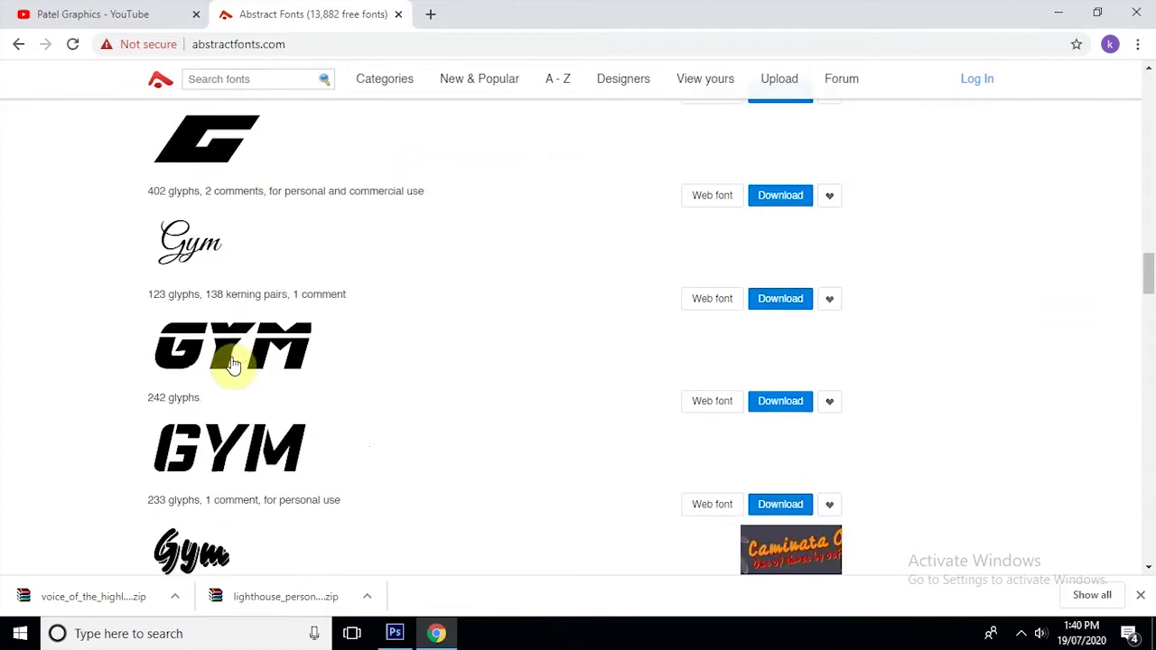
scroll(233, 364, down, 3)
scroll(207, 439, down, 4)
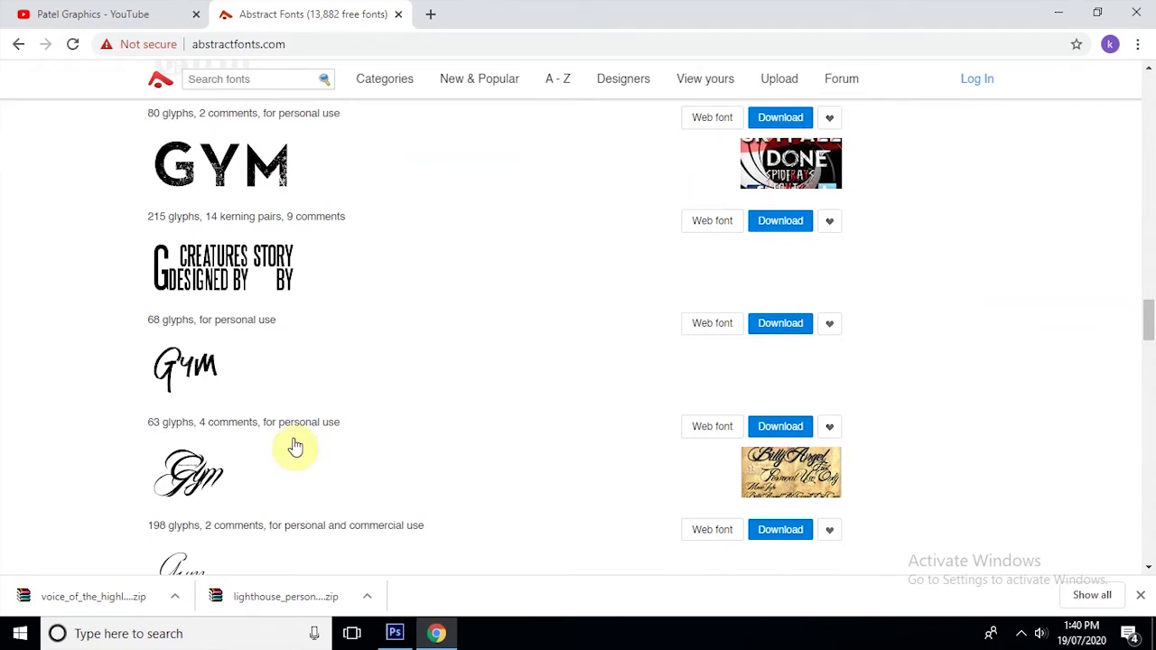
scroll(295, 446, down, 5)
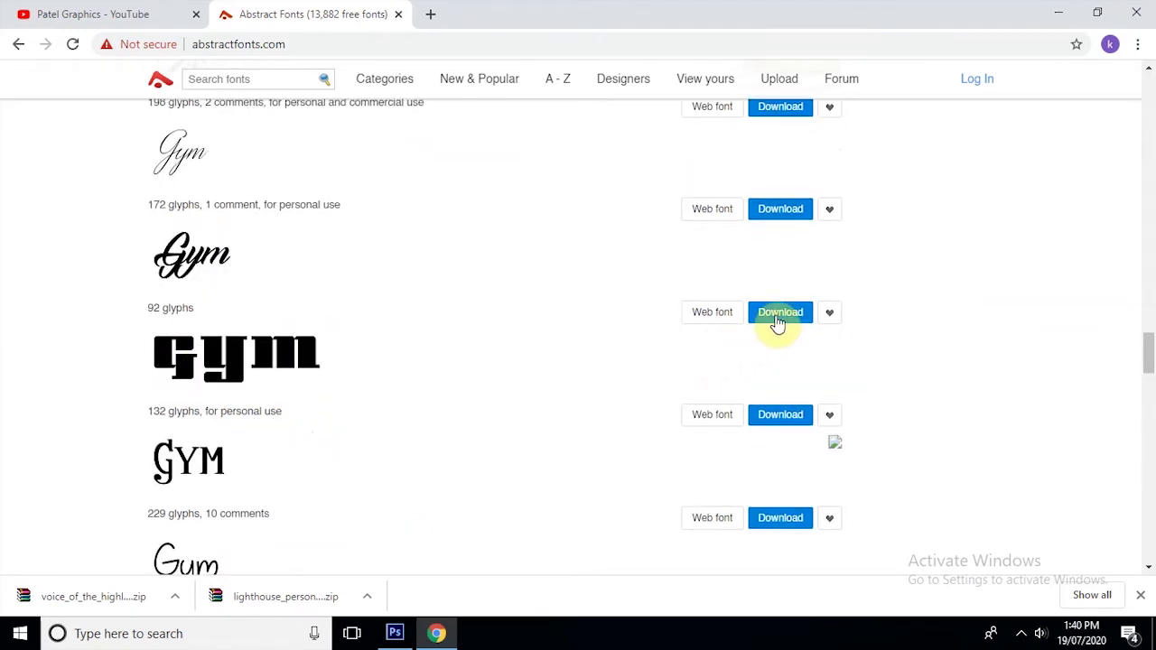
scroll(331, 425, down, 3)
scroll(332, 424, down, 3)
scroll(330, 424, up, 5)
scroll(330, 424, up, 5)
scroll(330, 424, up, 5)
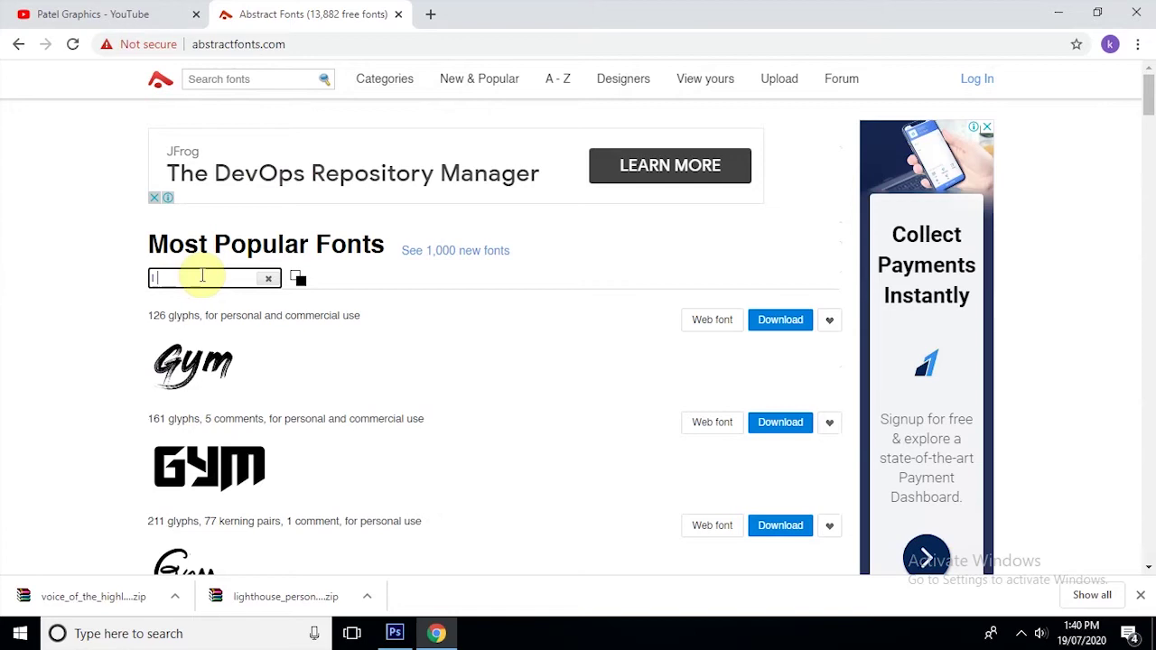
Preview the fonts with 'I love you' and browse down to Voice of the Highlander.
text(love )
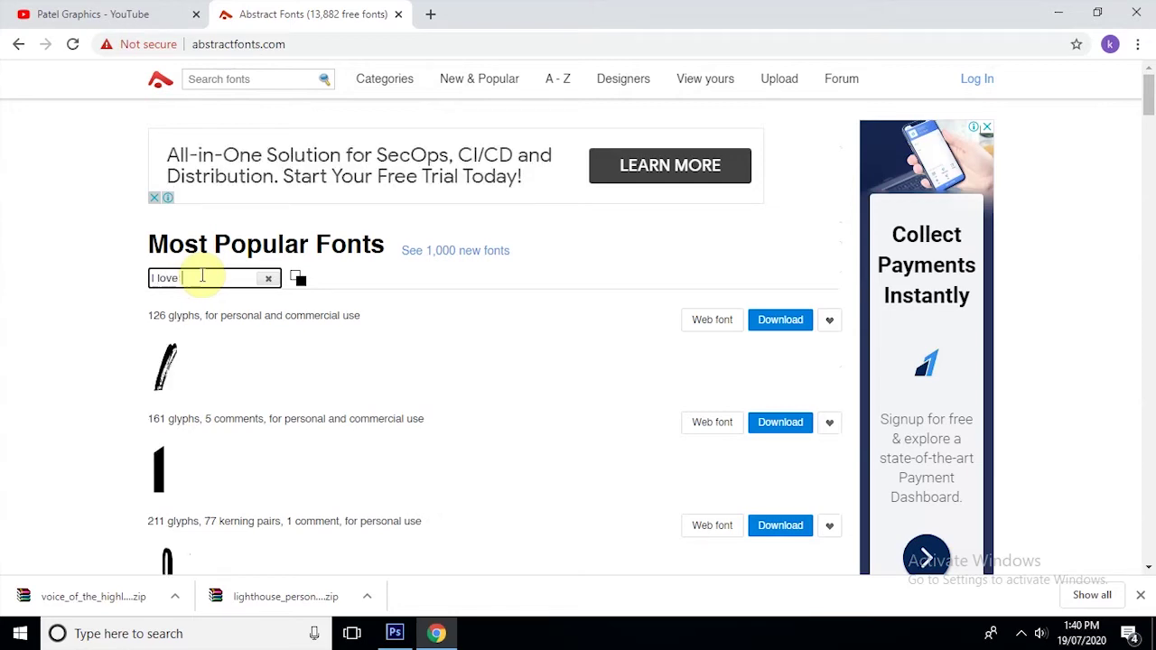
text(you)
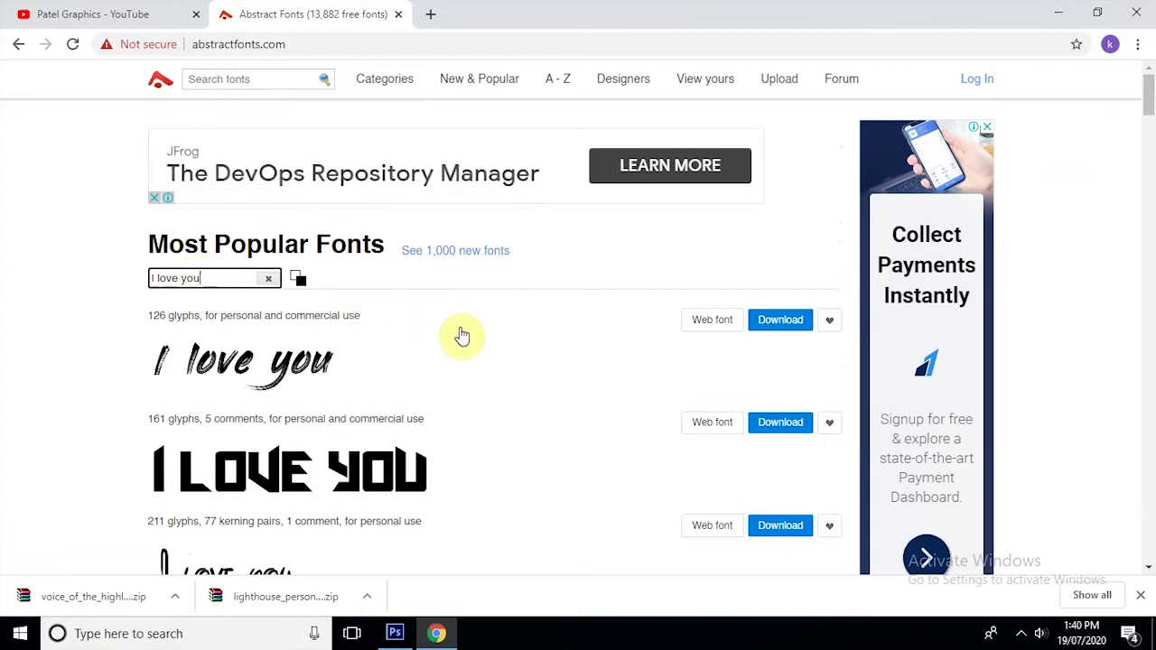
scroll(458, 335, down, 3)
scroll(364, 291, down, 5)
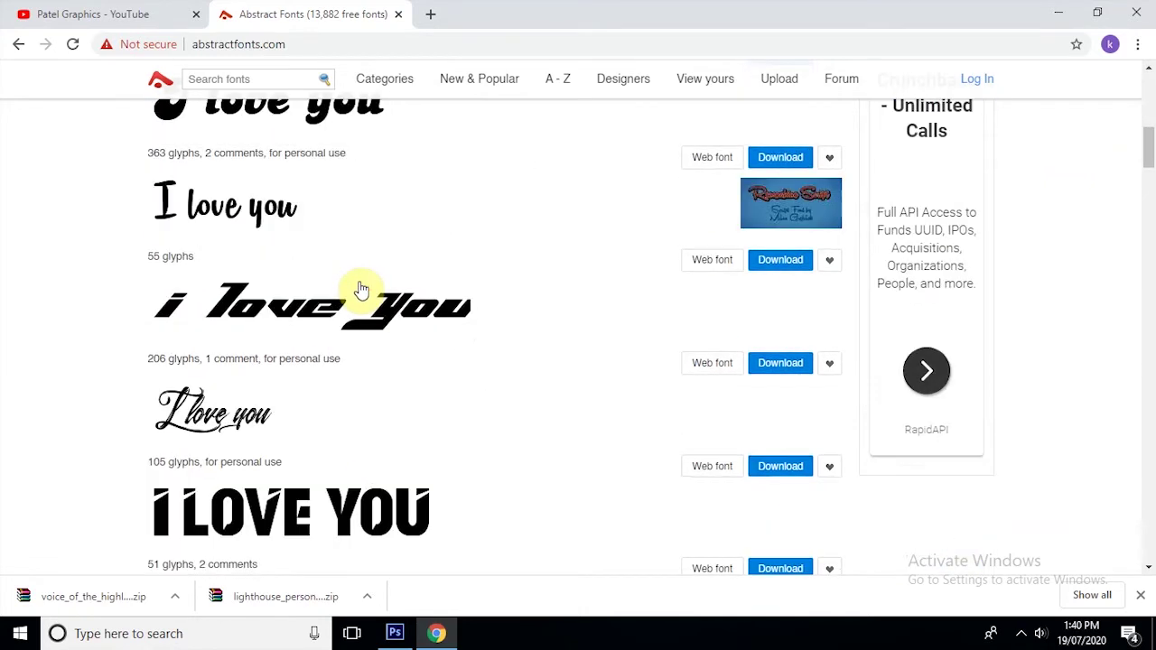
scroll(361, 290, up, 3)
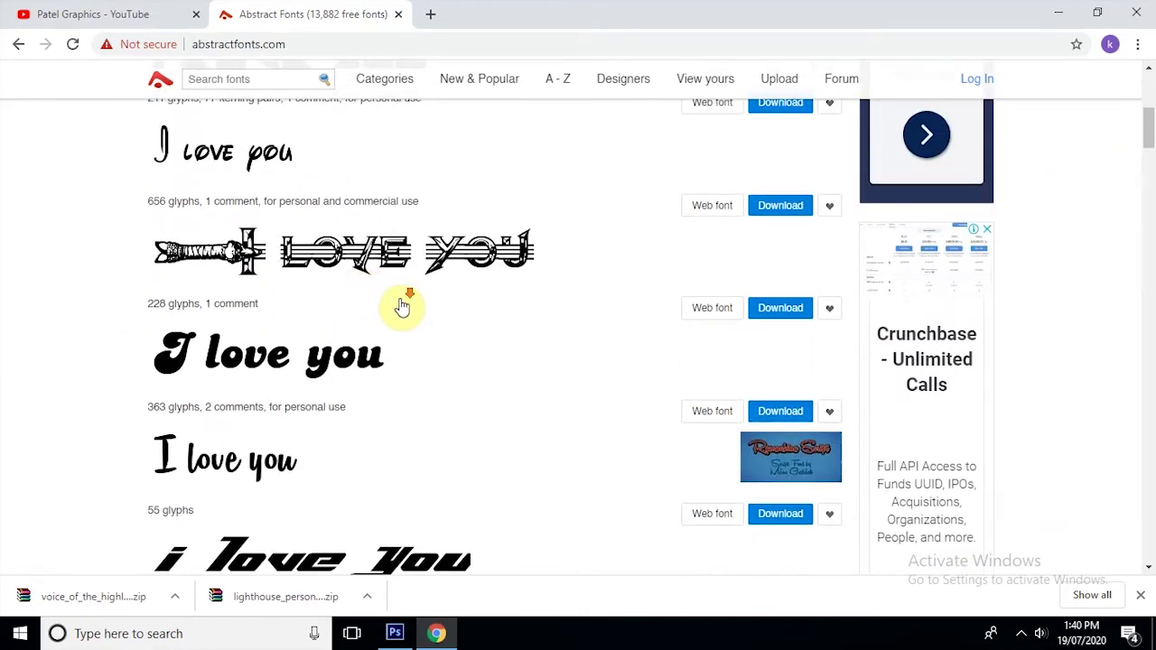
scroll(403, 307, down, 3)
scroll(403, 307, down, 4)
scroll(403, 307, down, 4)
scroll(402, 307, down, 4)
scroll(404, 309, down, 1)
scroll(404, 310, down, 4)
scroll(402, 308, up, 3)
scroll(393, 316, down, 1)
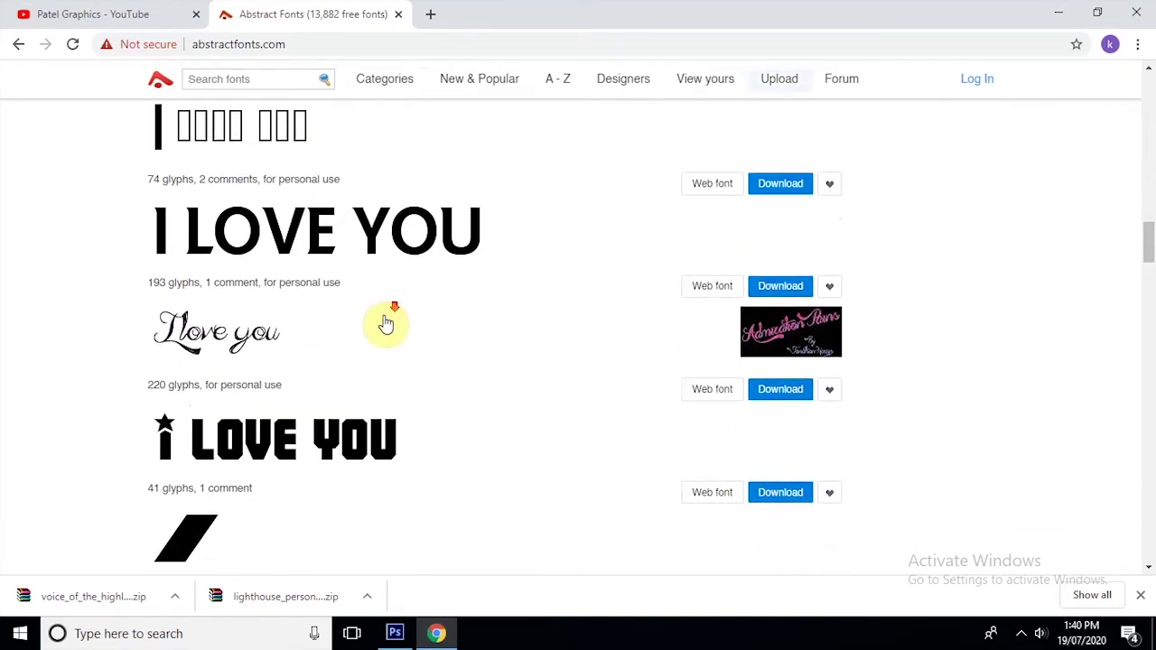
scroll(386, 323, down, 3)
scroll(387, 324, down, 3)
scroll(387, 323, up, 3)
scroll(386, 323, down, 4)
scroll(387, 324, down, 4)
scroll(387, 323, down, 5)
scroll(387, 323, up, 3)
Download the Voice of the Highlander font zip.
scroll(369, 360, down, 4)
scroll(369, 361, up, 4)
click(373, 414)
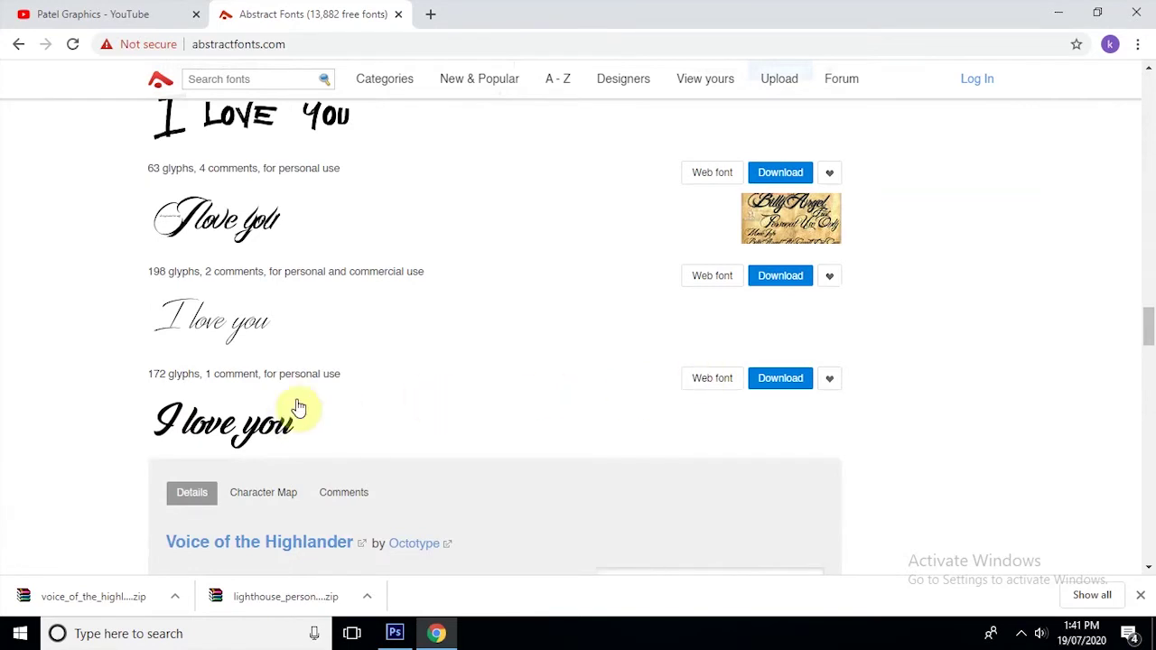
click(788, 380)
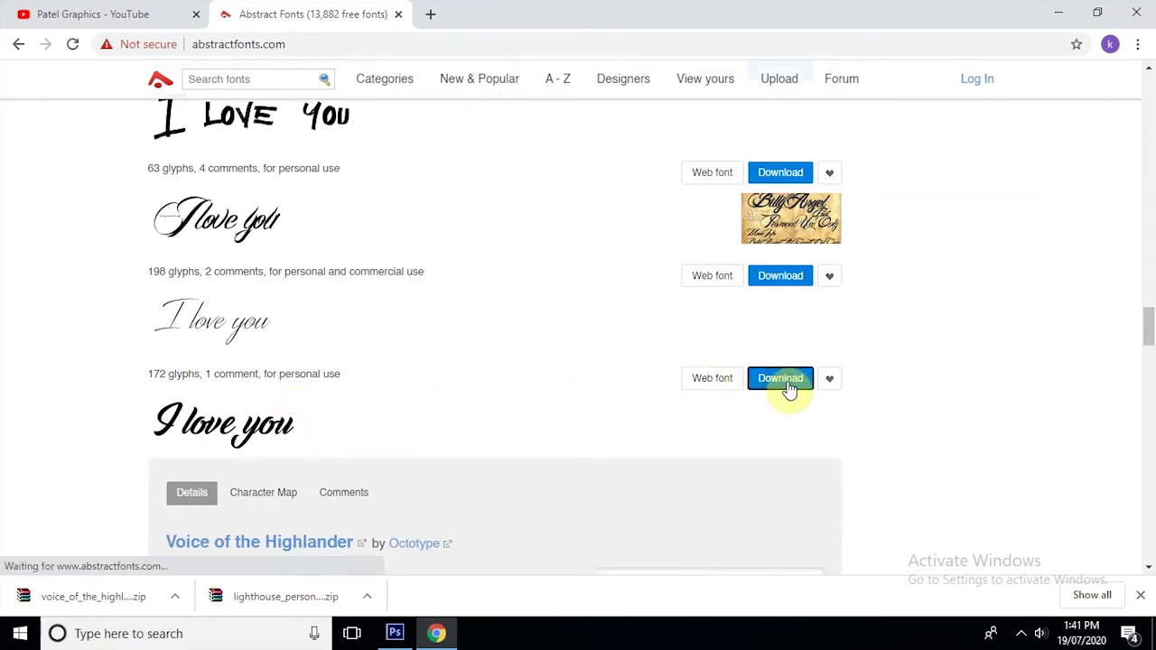
Locate the downloaded Voice of the Highlander zip and extract it into the suggested folder.
right_click(77, 600)
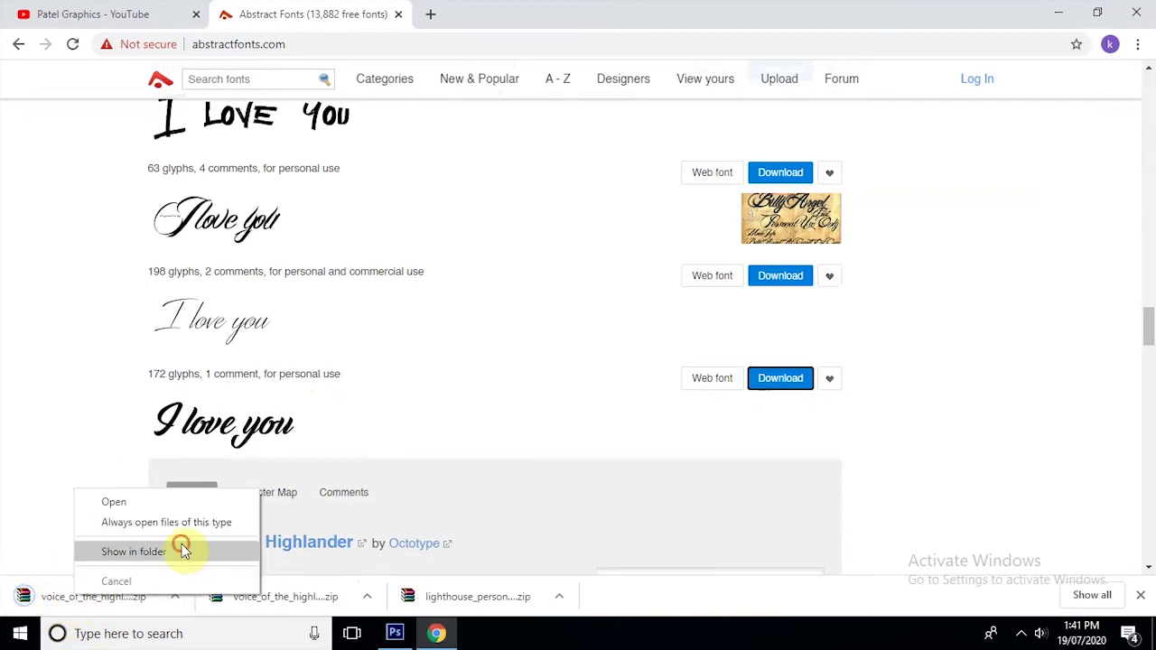
click(182, 543)
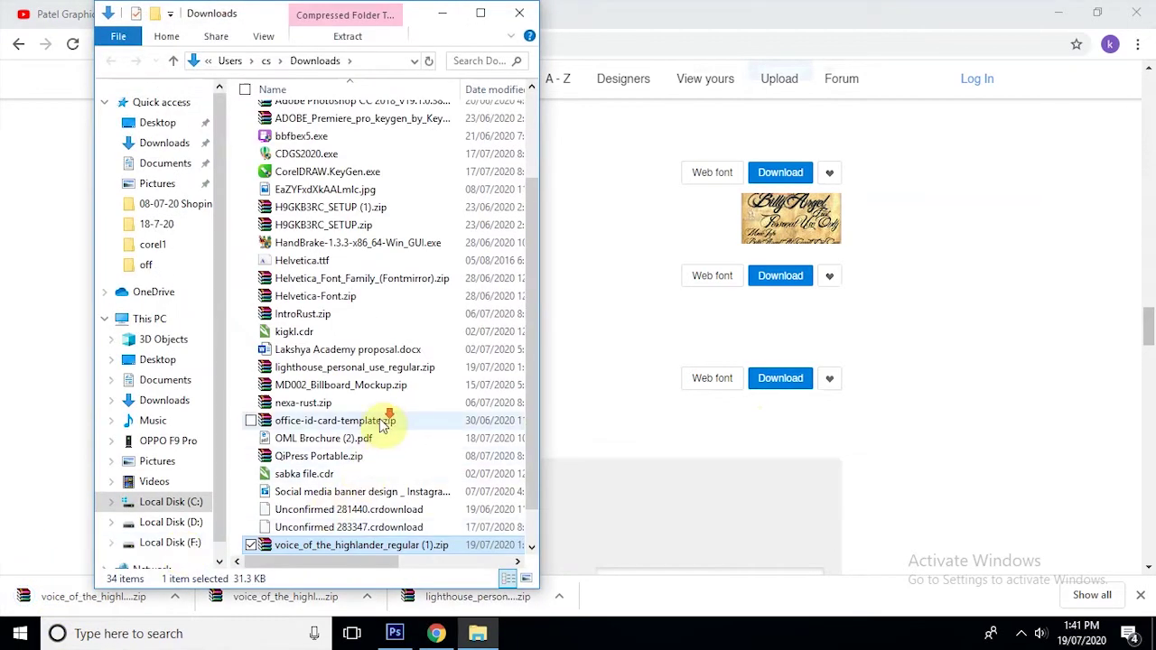
scroll(384, 422, down, 2)
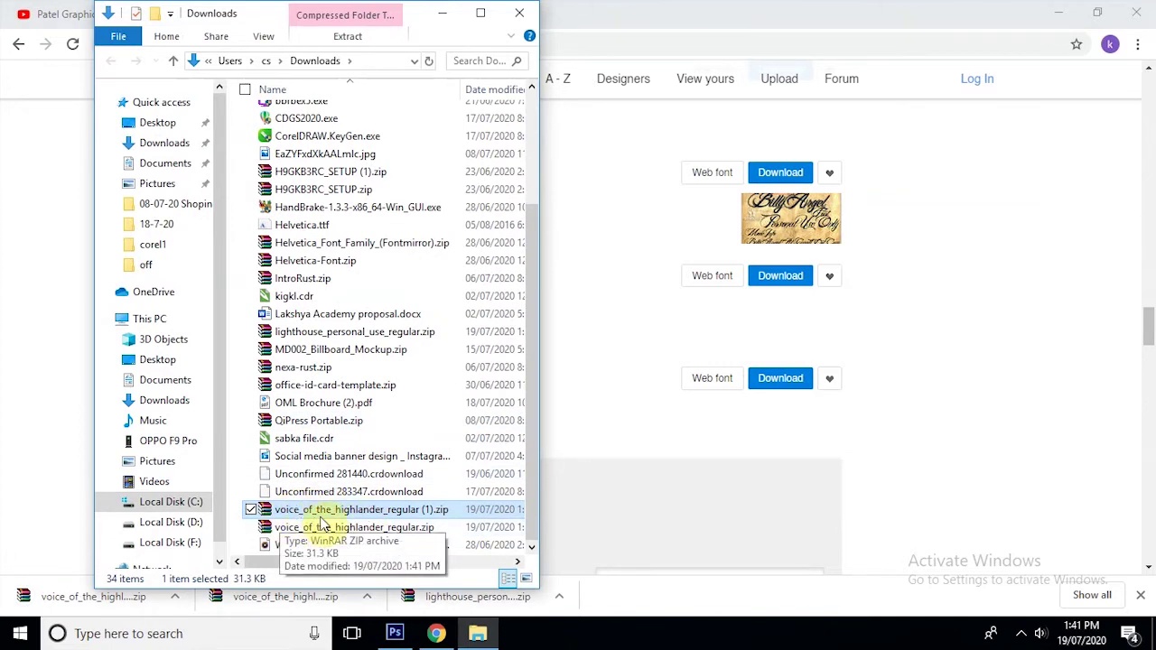
right_click(362, 513)
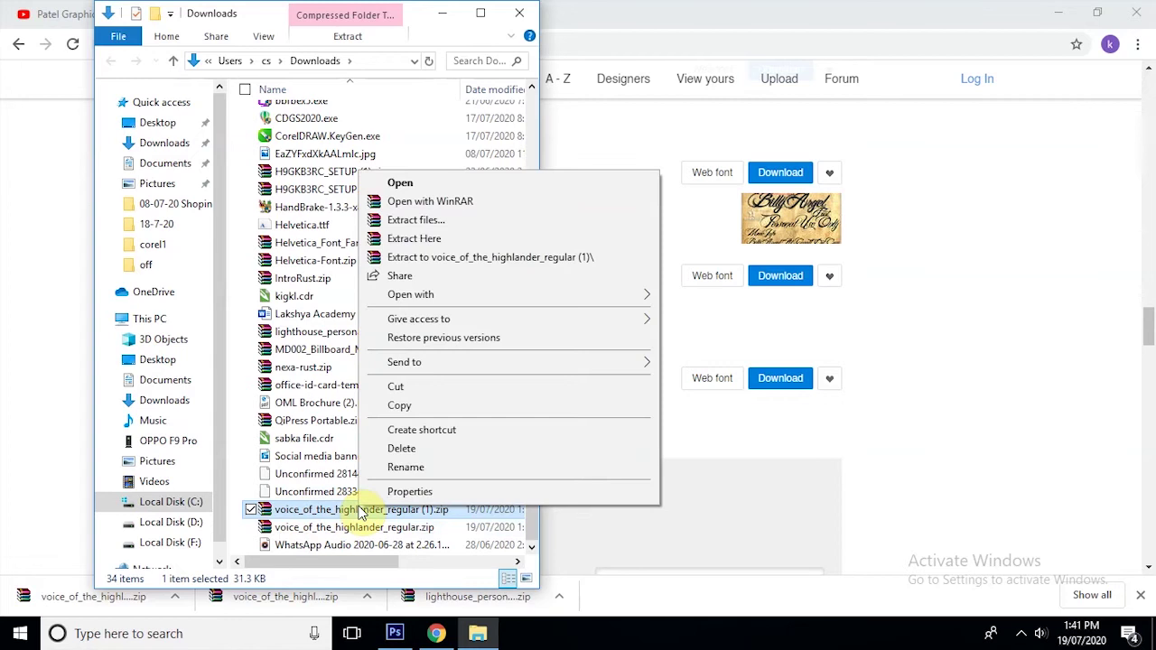
click(442, 220)
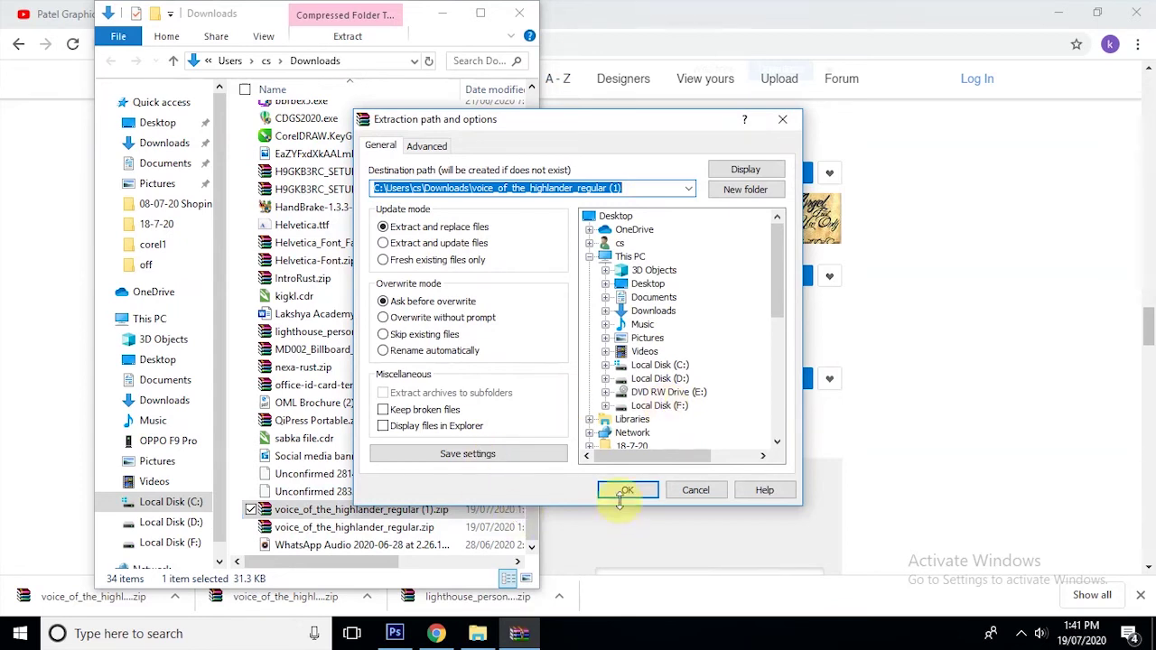
click(626, 492)
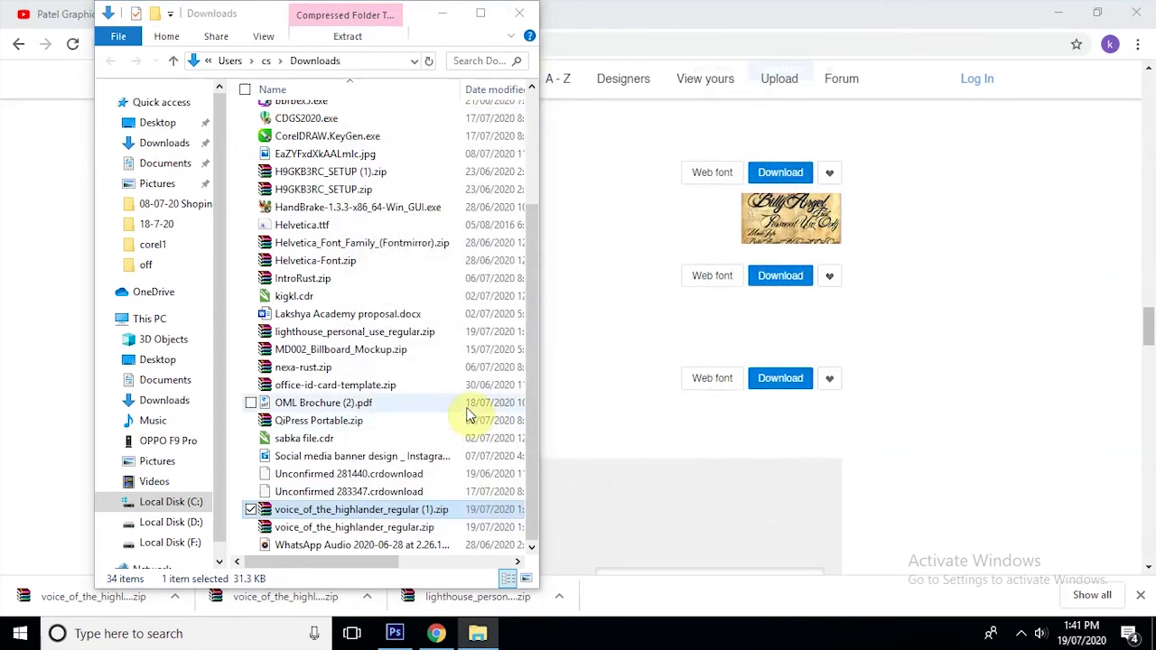
Install Voice of the Highlander.ttf, replacing the copy already installed.
scroll(298, 483, up, 3)
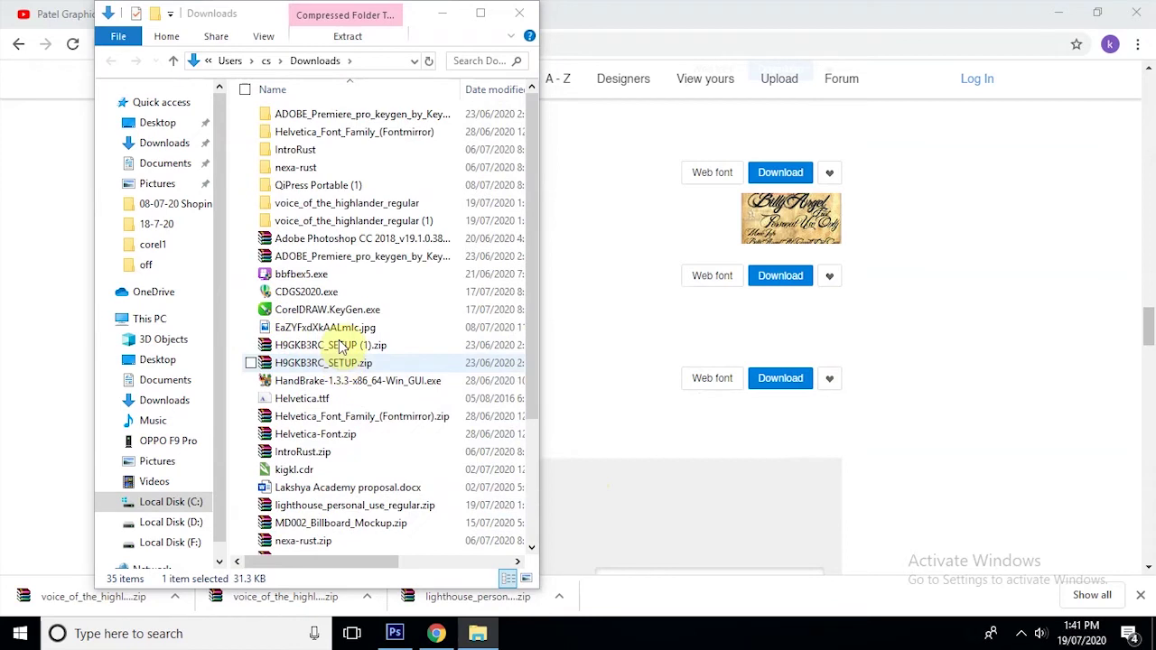
double_click(362, 224)
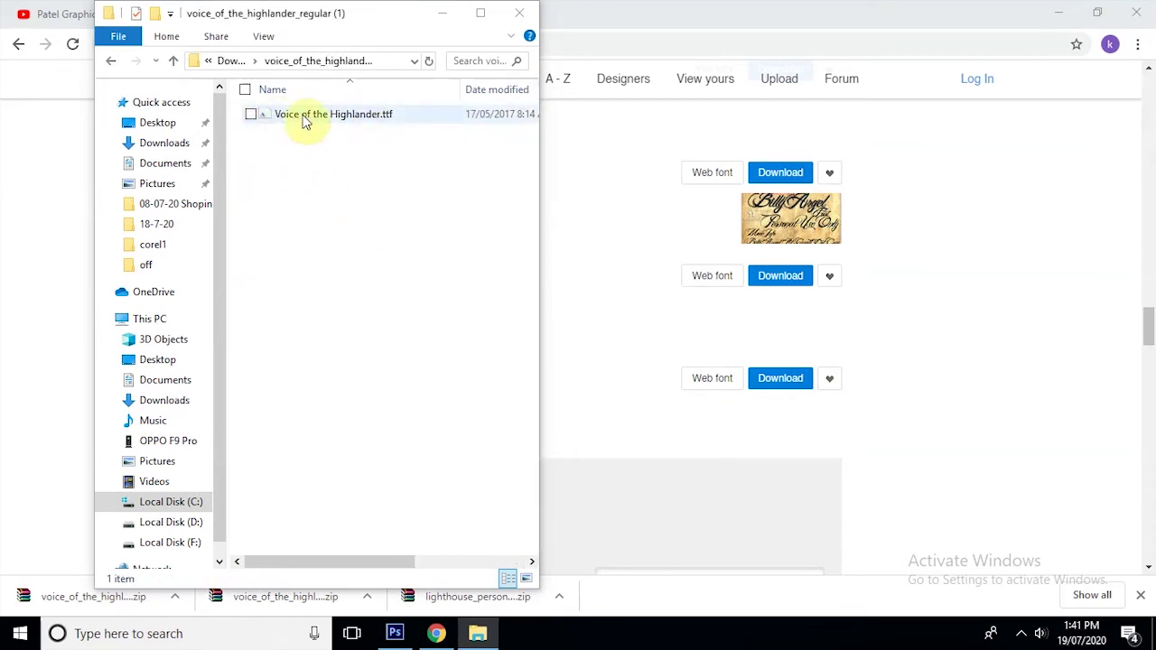
right_click(351, 125)
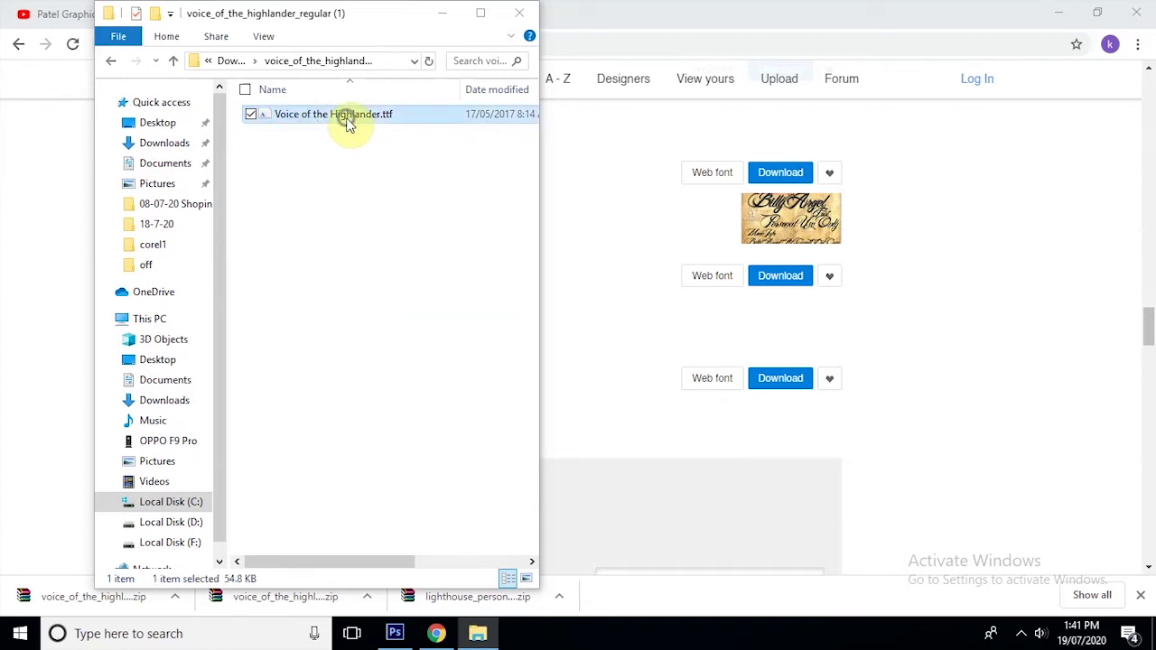
click(420, 168)
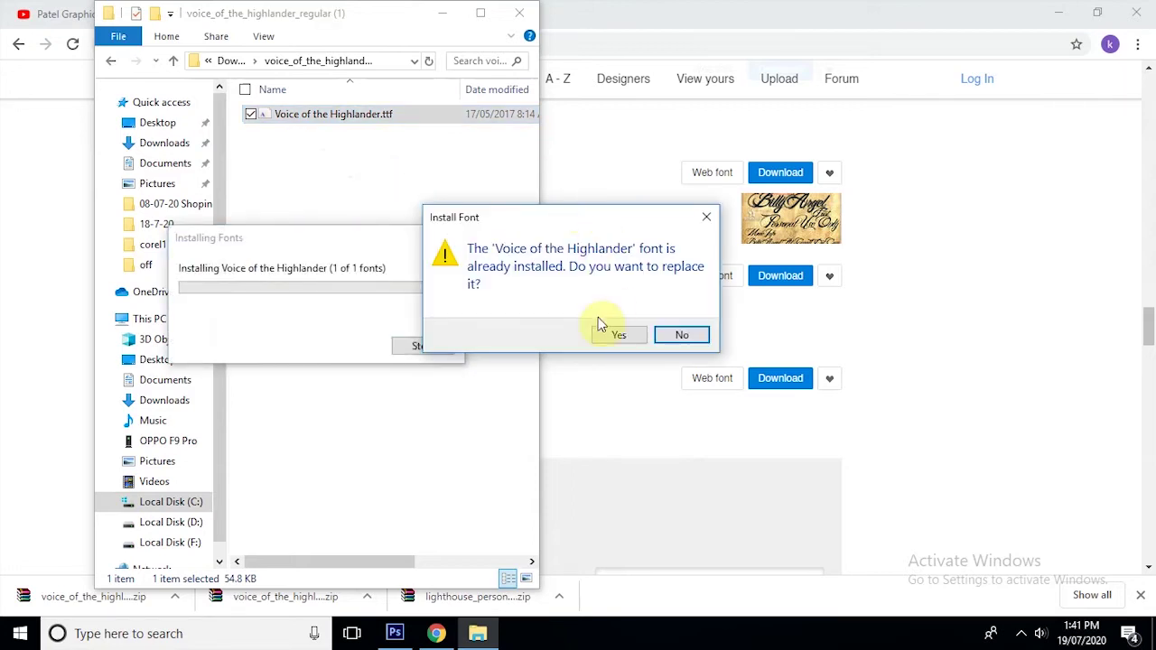
click(608, 335)
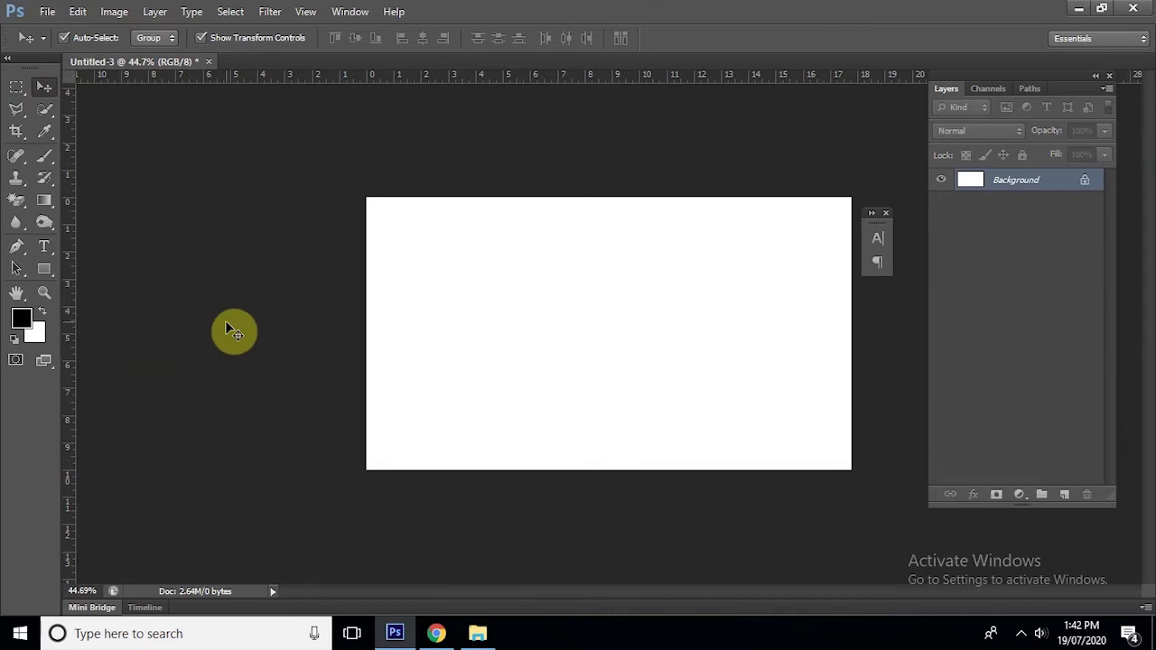
Type 'I LOVE YOU' on the Untitled-3 canvas and drag it to the centre.
key(t)
click(425, 290)
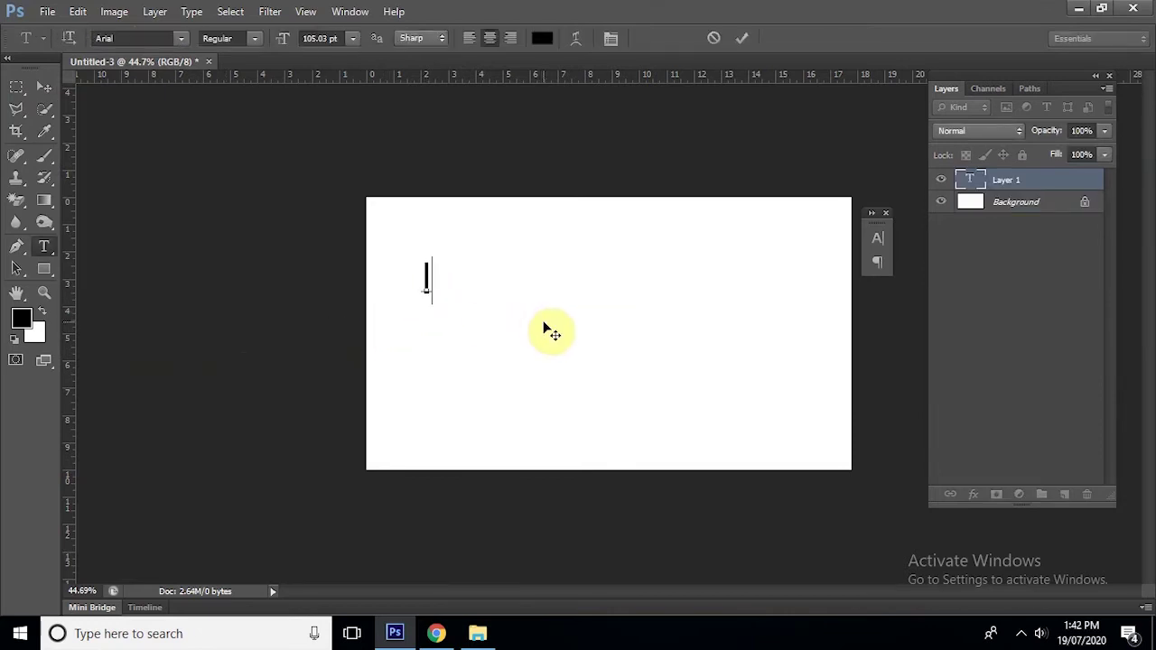
text(OVE YOU)
key(ctrl+a)
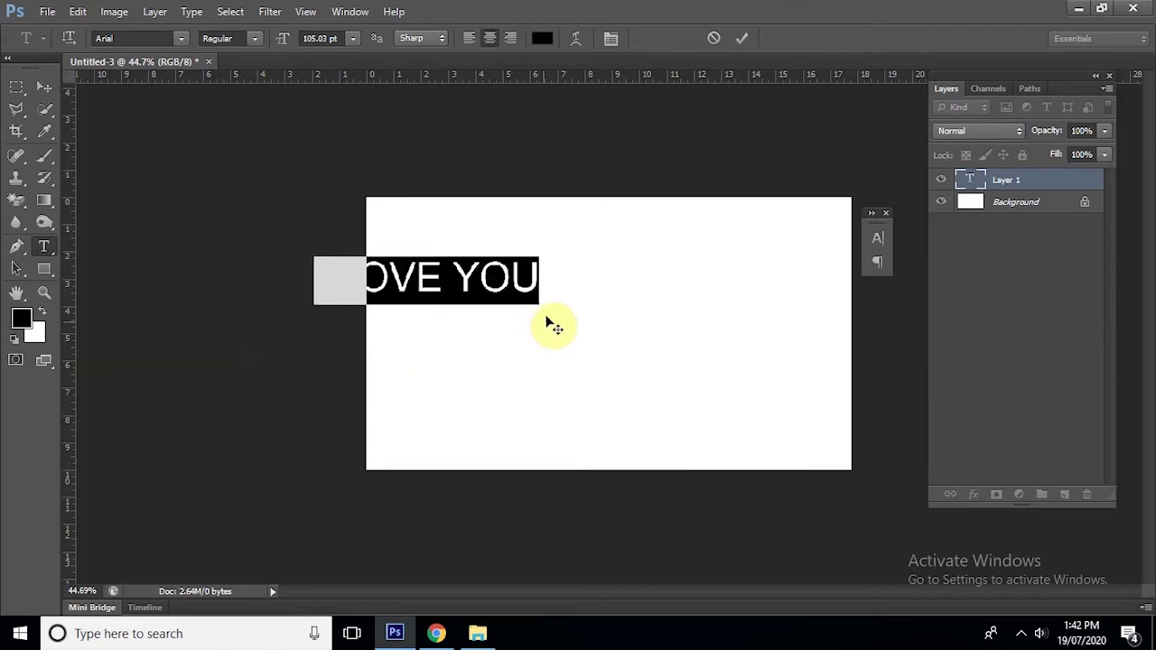
click(44, 86)
click(410, 280)
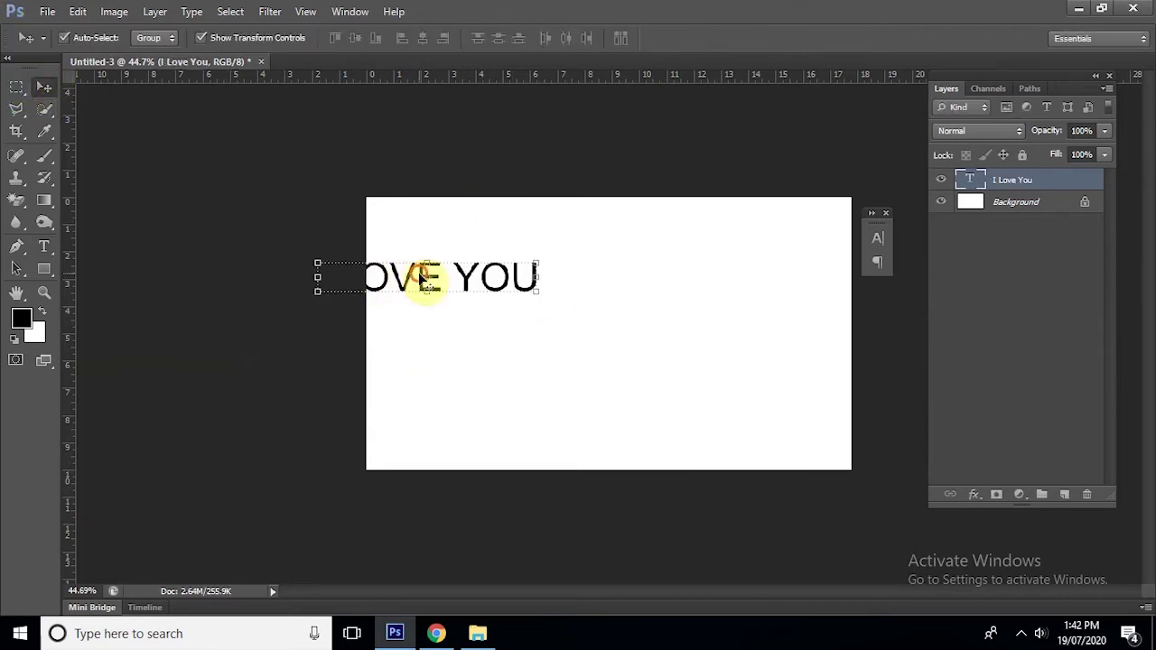
drag(424, 280, 591, 320)
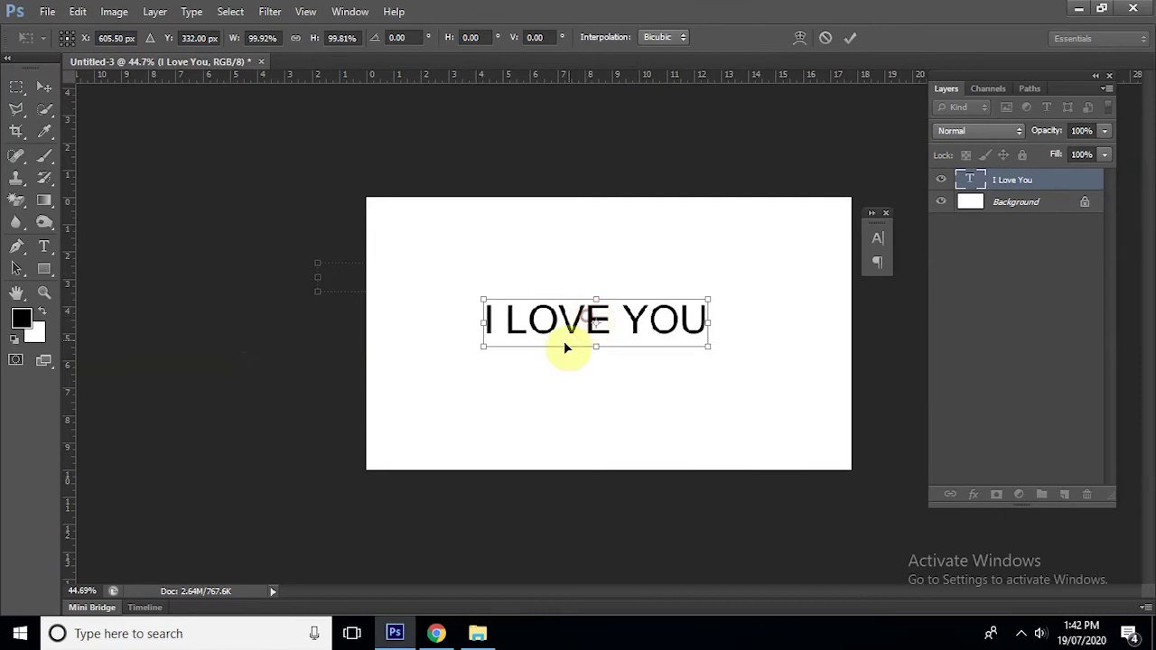
click(853, 39)
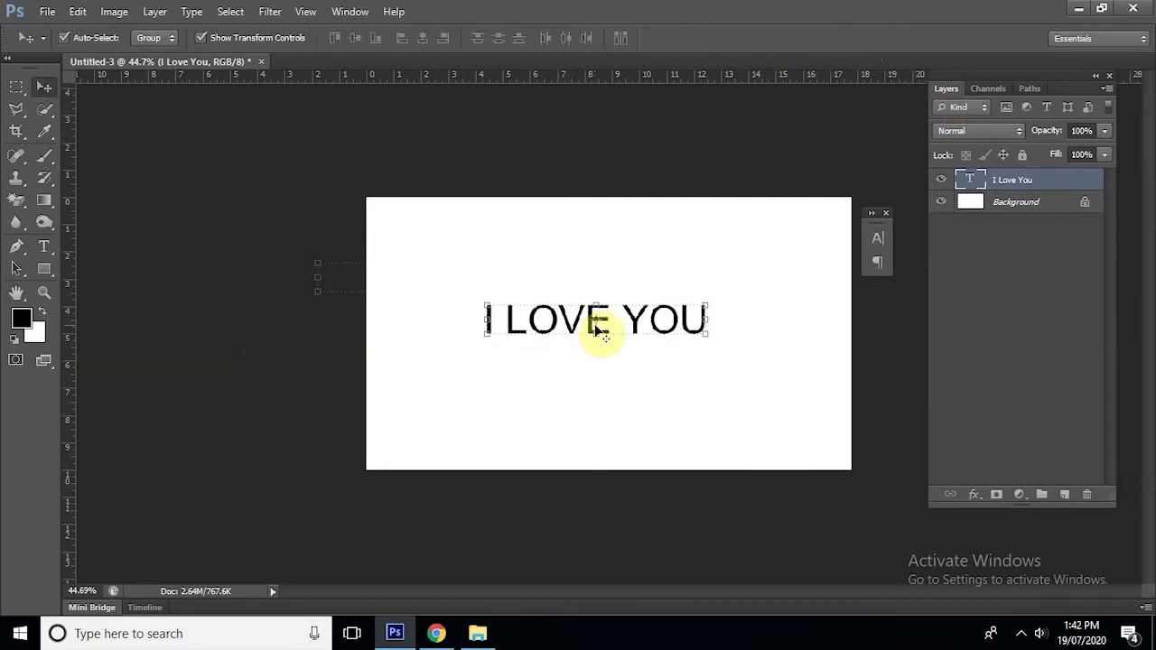
Set the I LOVE YOU text in the Voice of the Highlander font.
key(t)
click(561, 322)
key(ctrl+a)
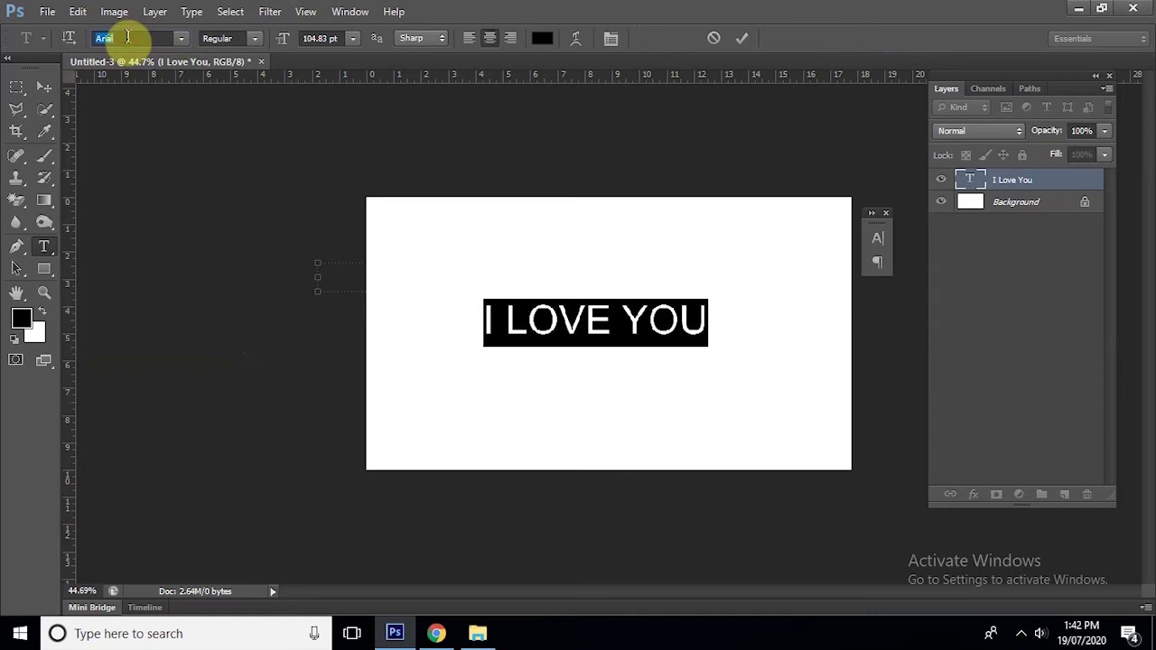
text(Voice)
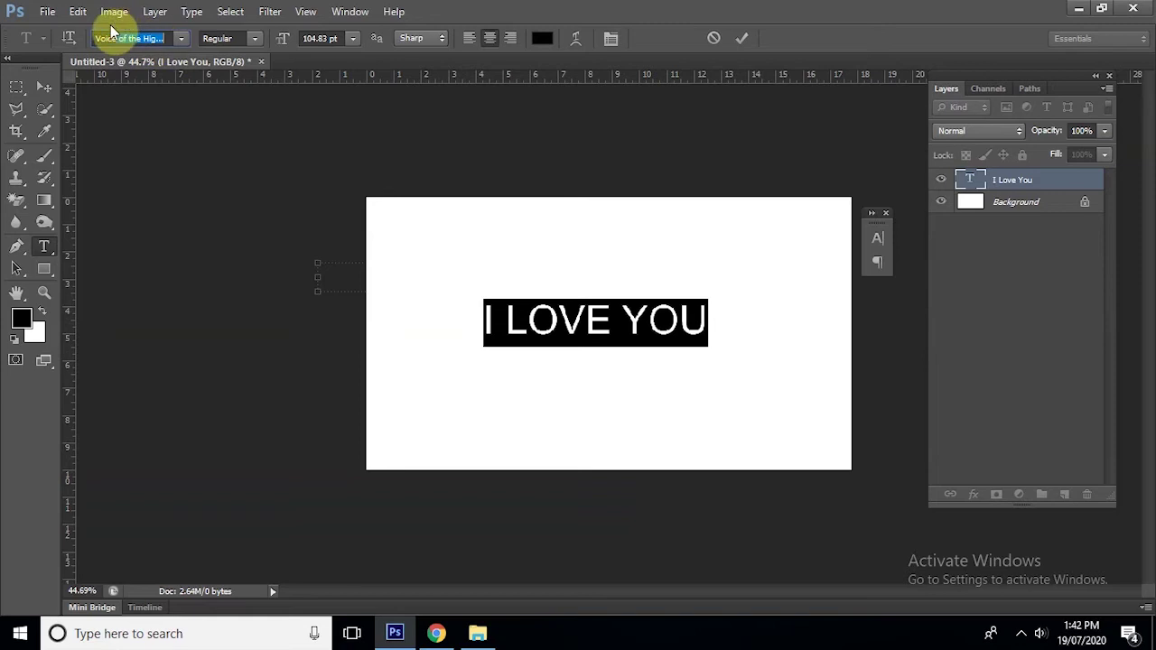
text(Voice of)
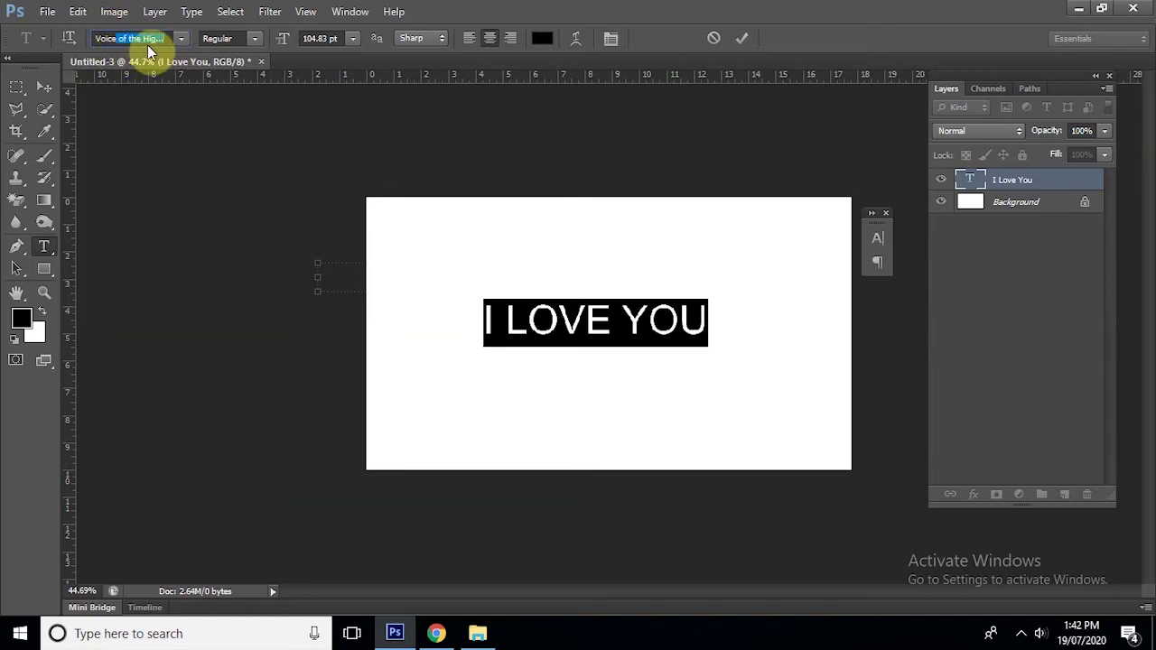
key(Return)
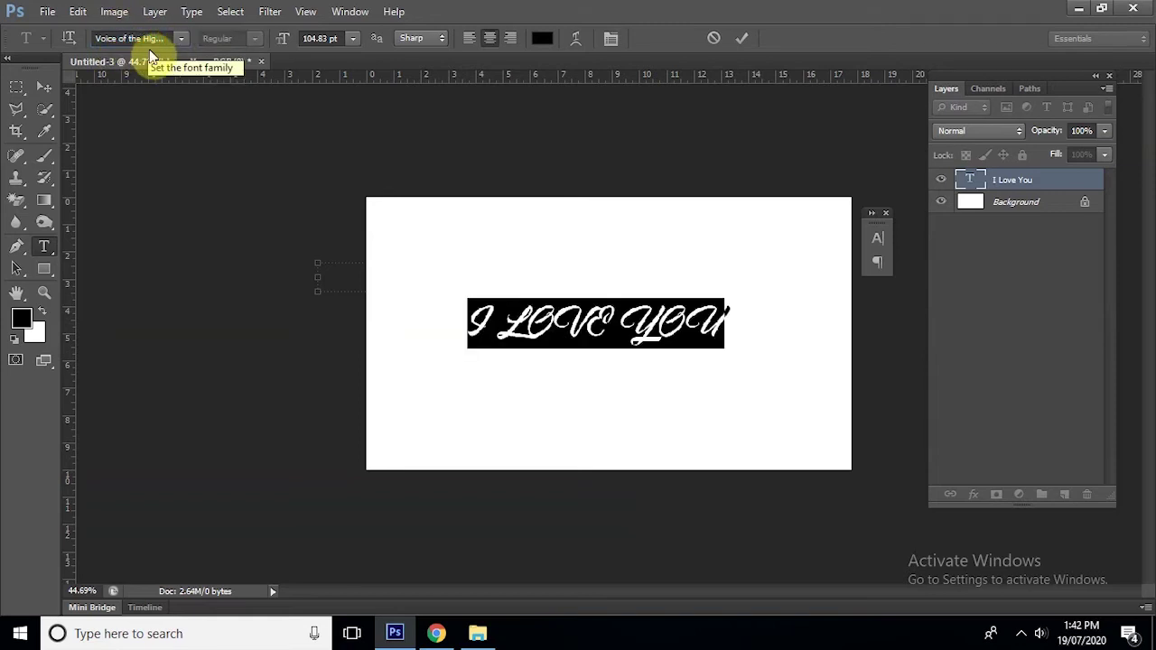
click(743, 39)
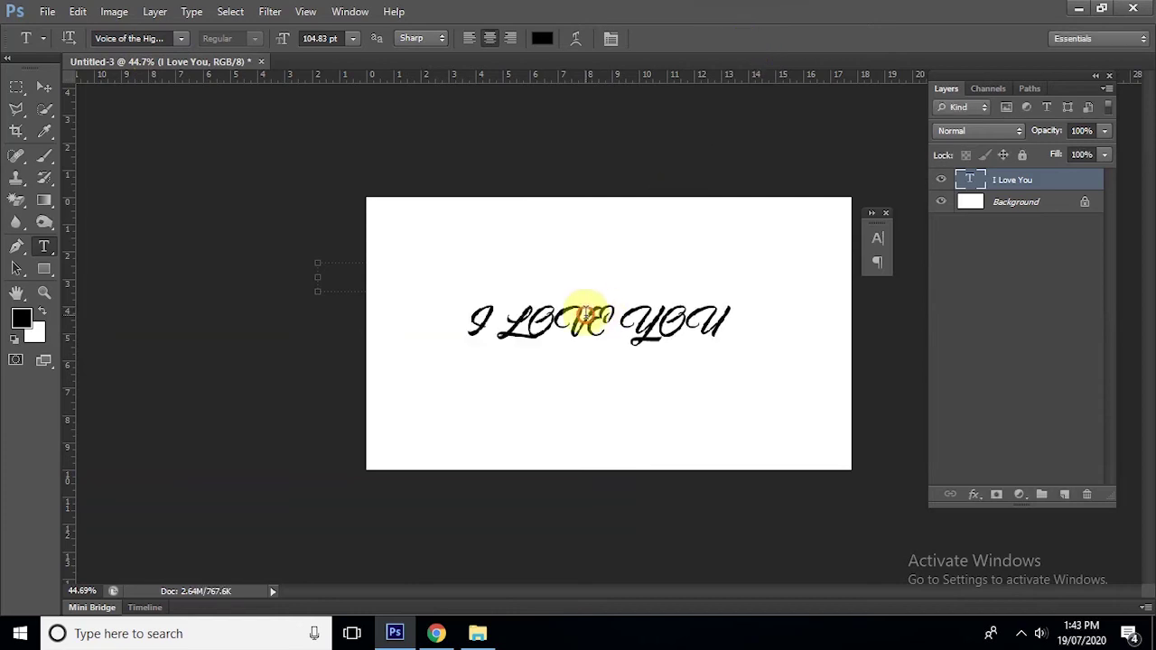
Colour the text pure red (ff0000), including the I Love You line.
triple_click(585, 313)
click(19, 318)
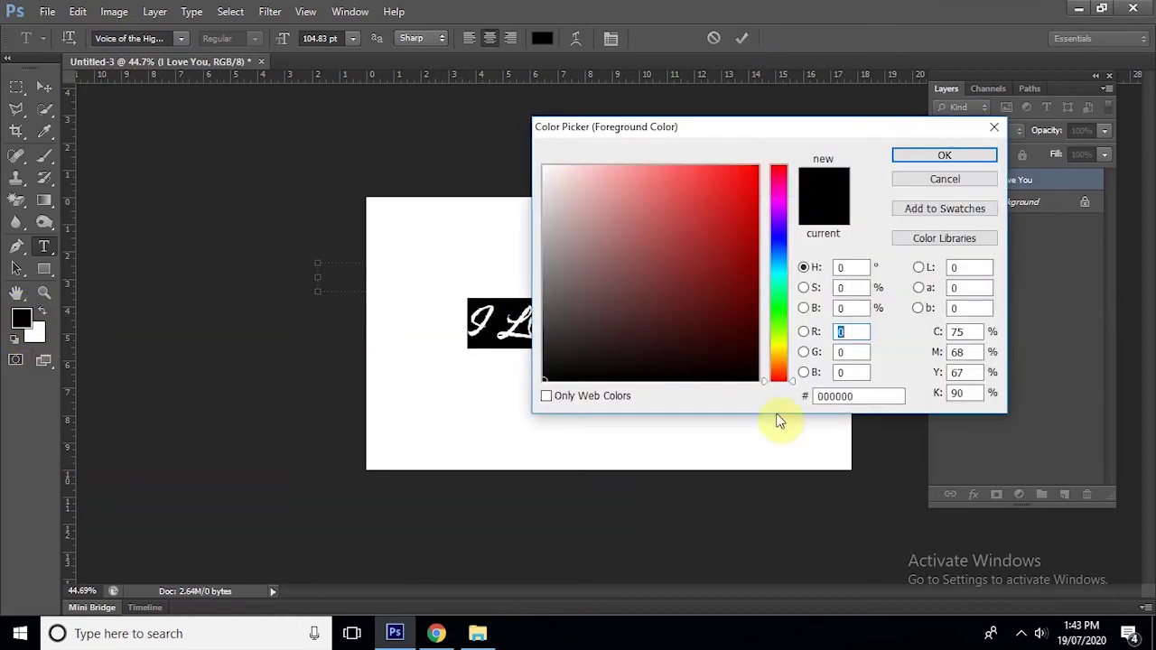
drag(713, 193, 776, 167)
click(910, 161)
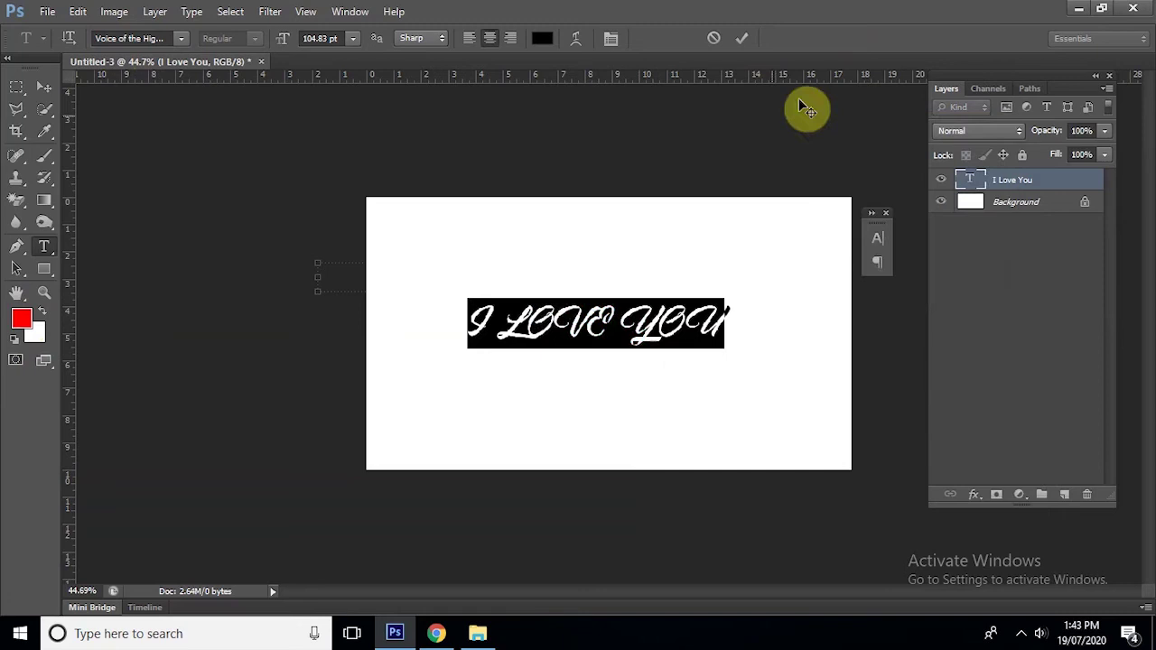
click(840, 226)
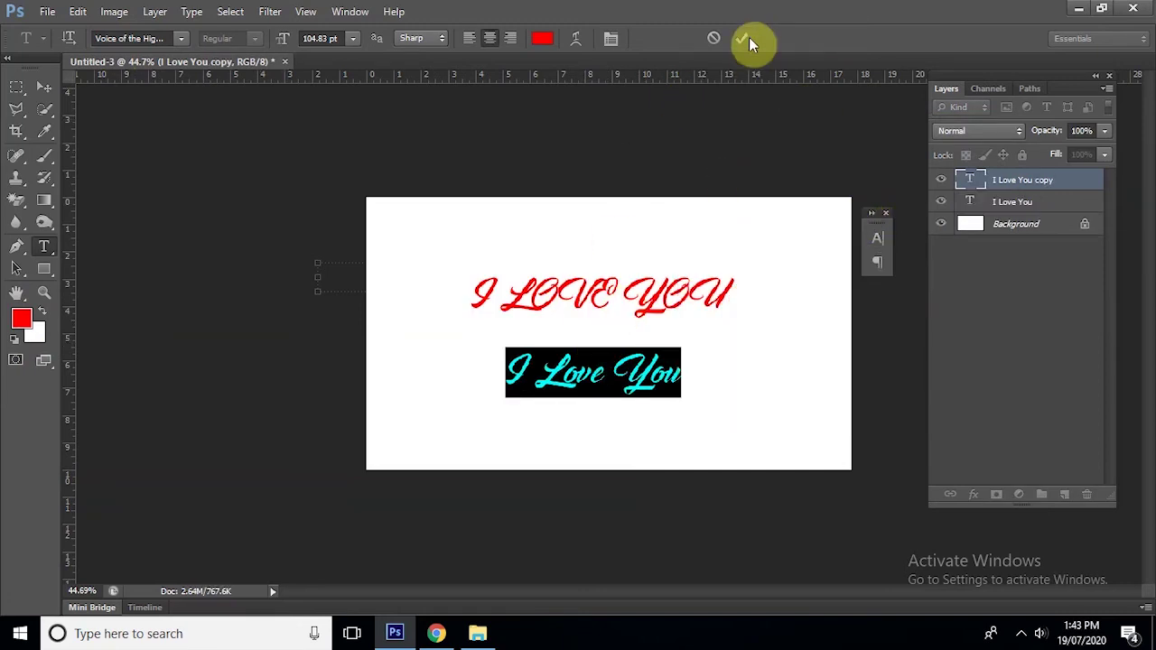
click(742, 38)
Position the I Love You line just beneath I LOVE YOU.
click(51, 83)
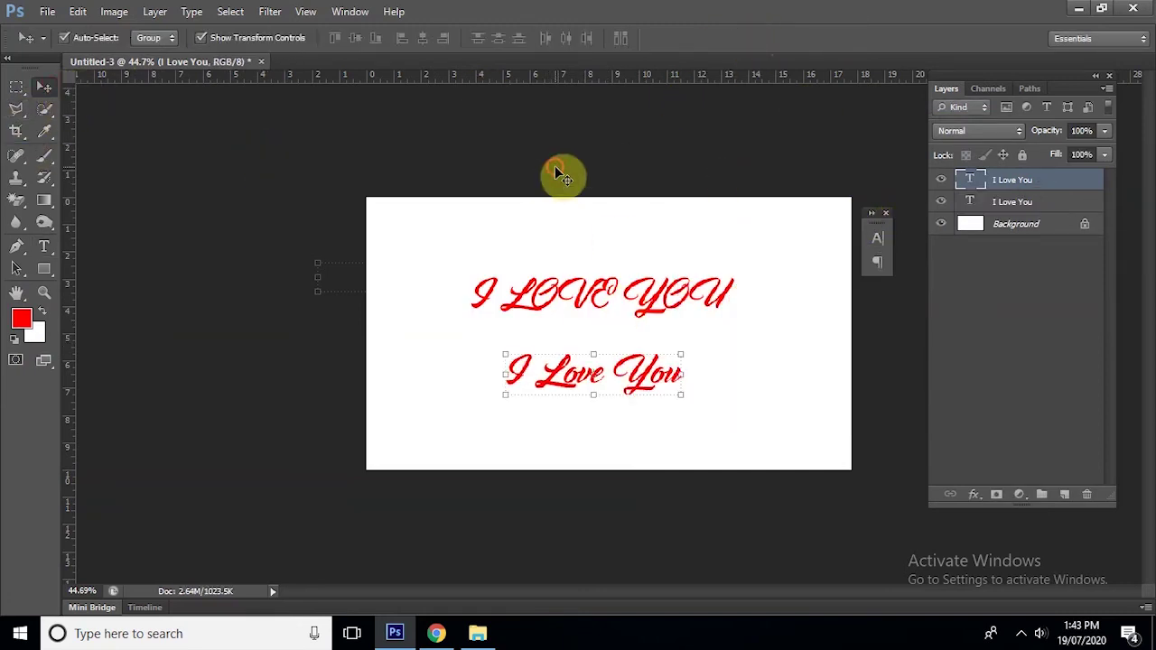
click(666, 333)
scroll(670, 348, up, 2)
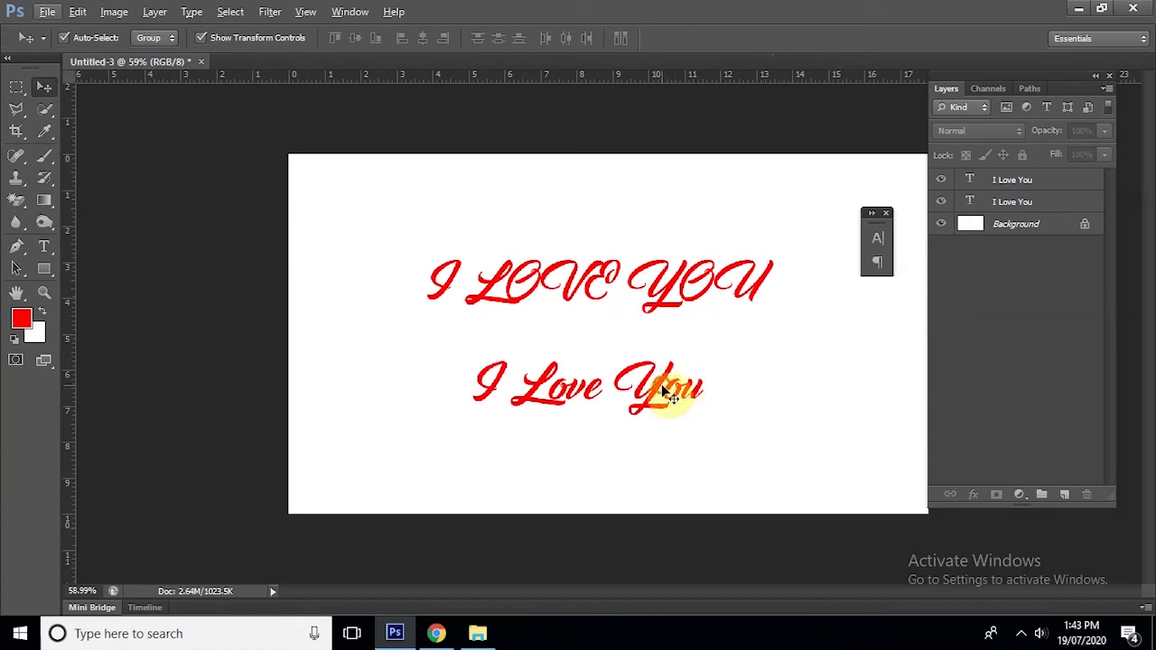
drag(664, 390, 661, 385)
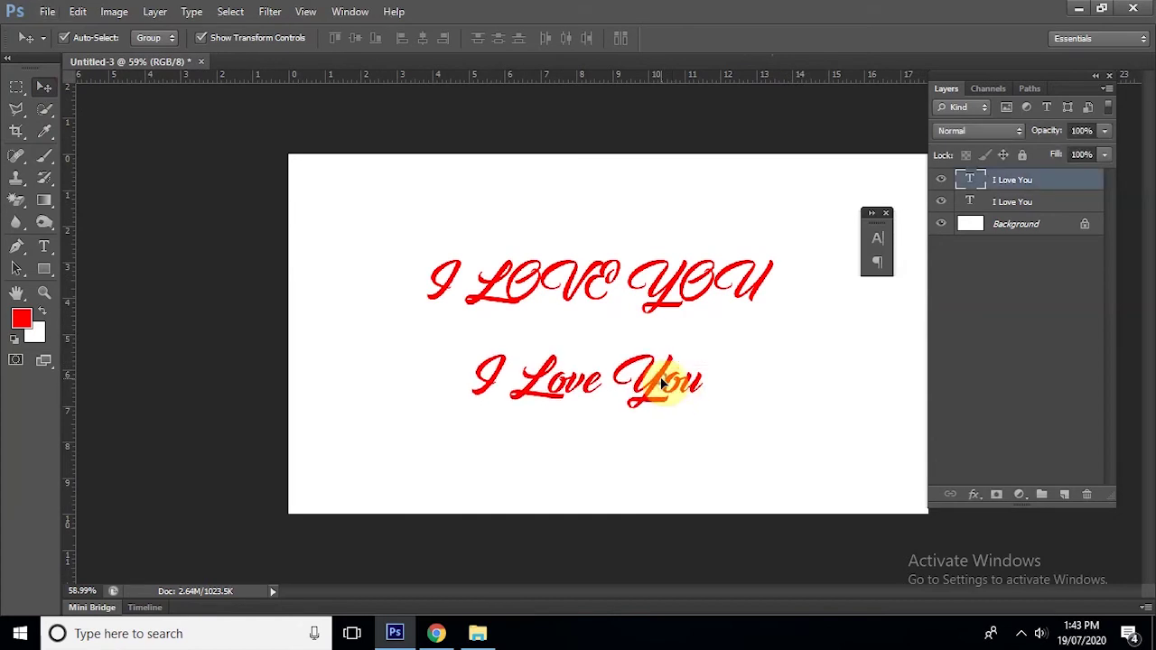
click(629, 194)
Back in Chrome, select the preview text and open the Famous font category.
click(436, 633)
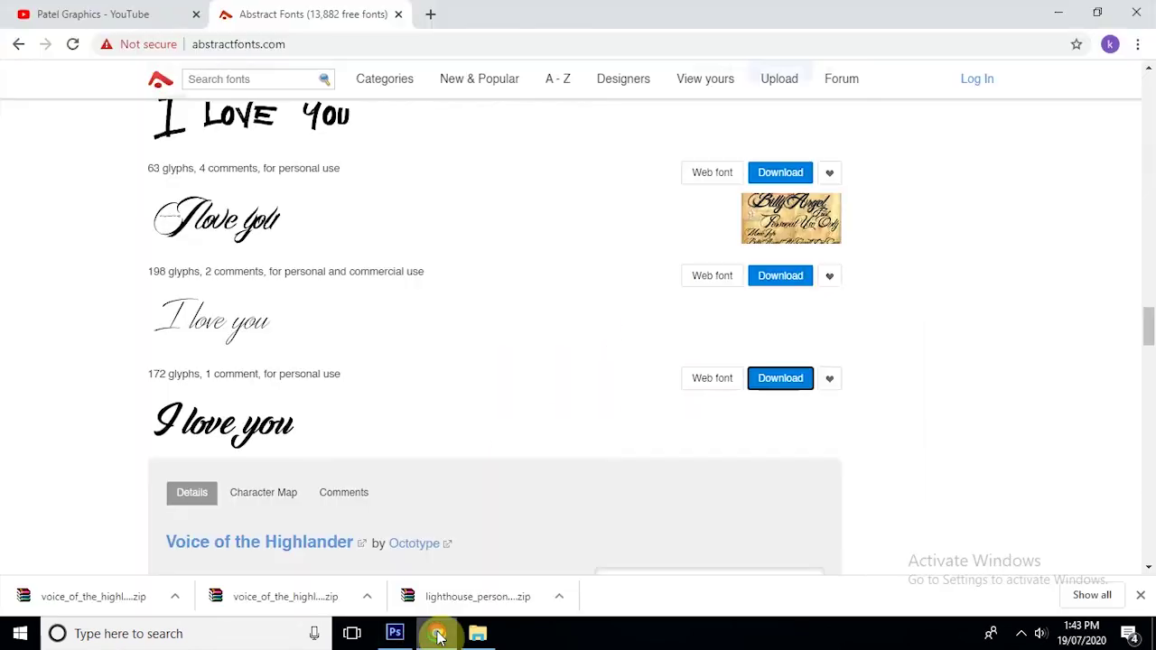
scroll(353, 325, up, 5)
scroll(335, 312, up, 3)
scroll(336, 314, up, 3)
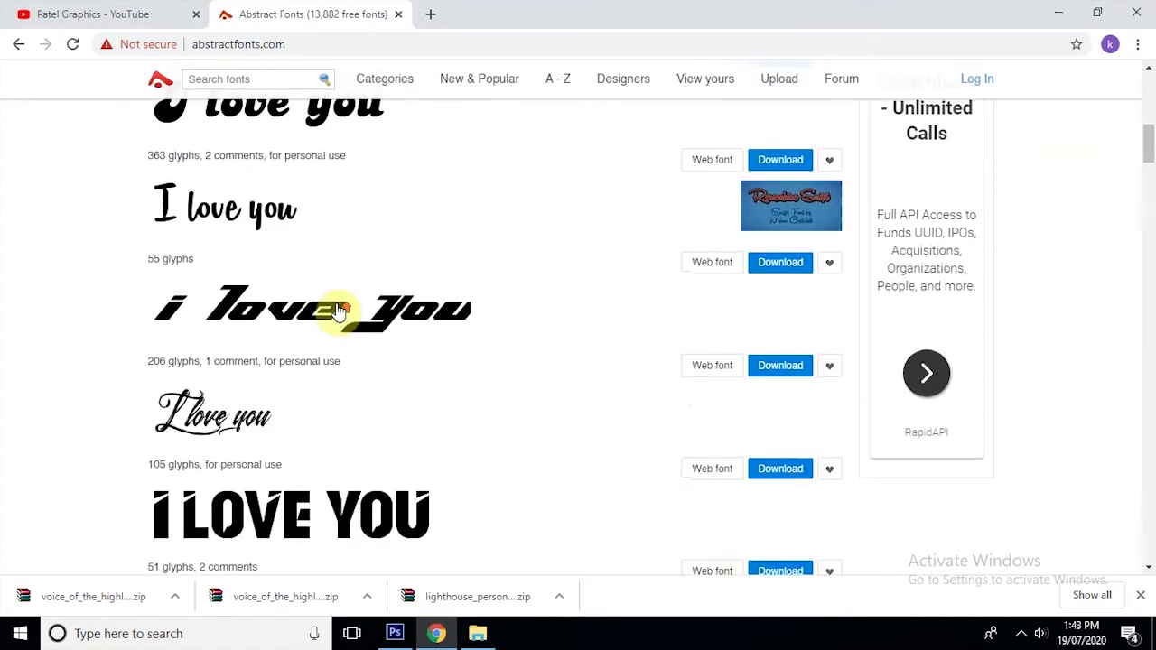
scroll(336, 311, up, 3)
drag(234, 278, 7, 268)
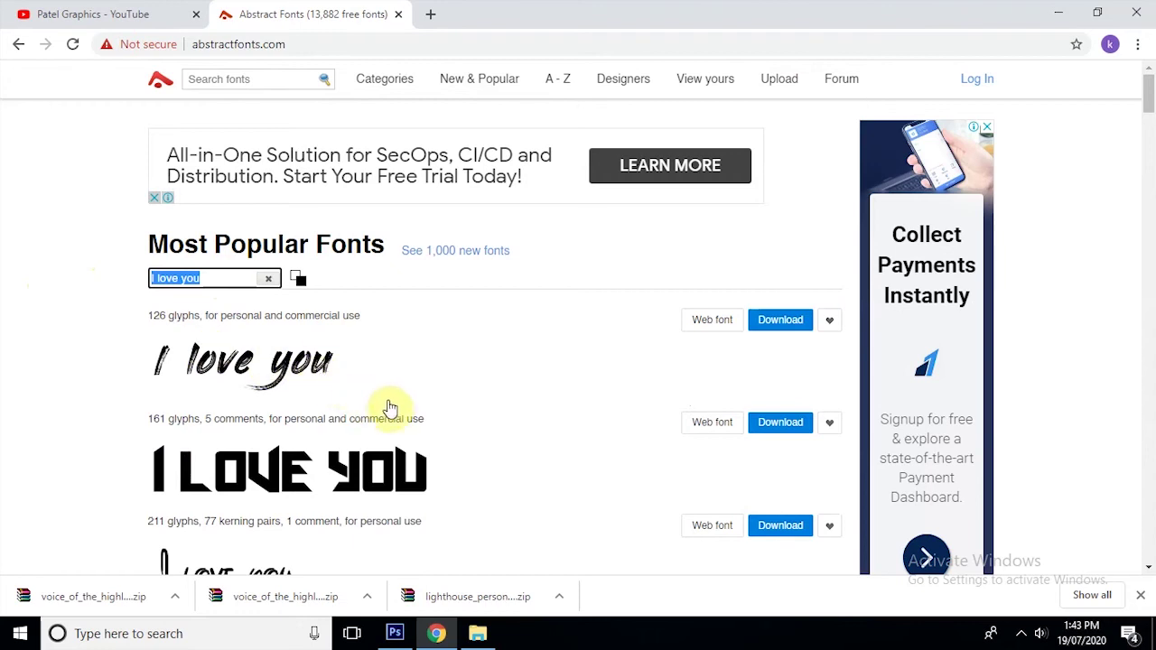
click(394, 84)
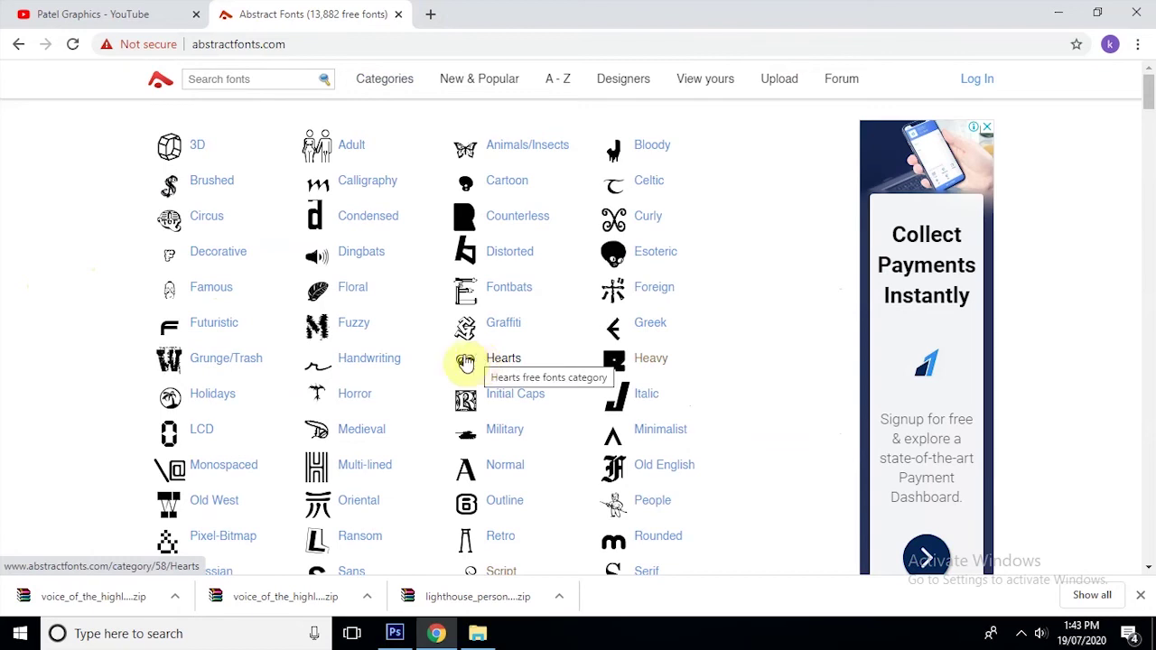
click(210, 288)
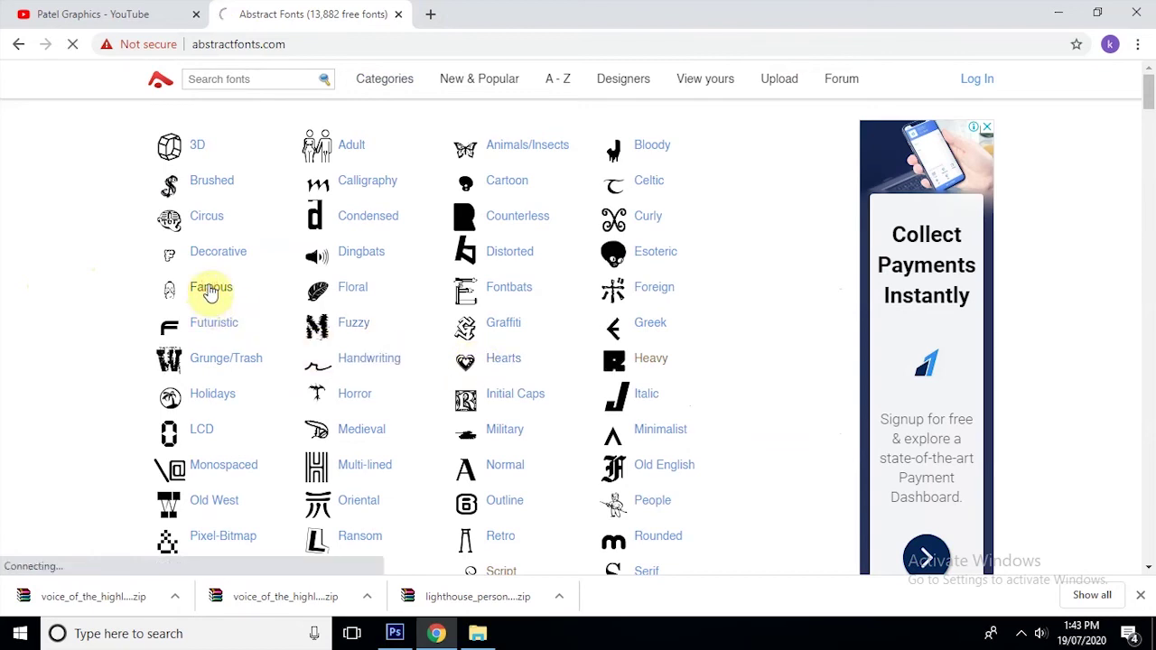
Return to the home page and show the font Categories grid.
scroll(431, 299, down, 10)
scroll(431, 301, up, 3)
scroll(328, 307, up, 3)
scroll(383, 451, down, 6)
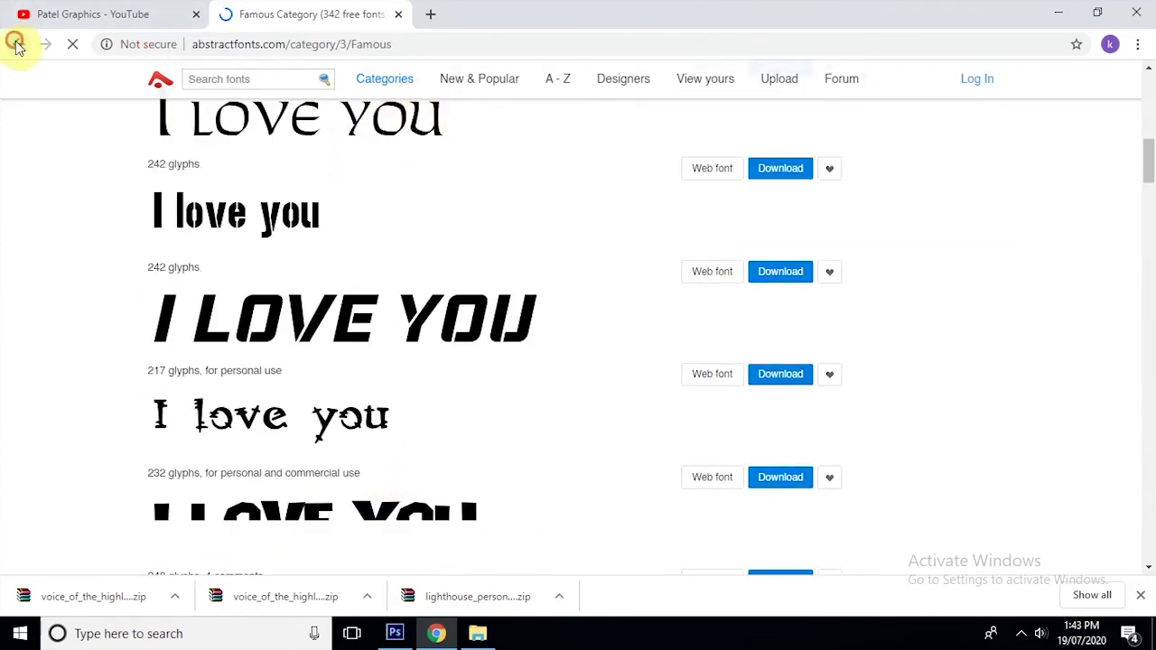
click(18, 44)
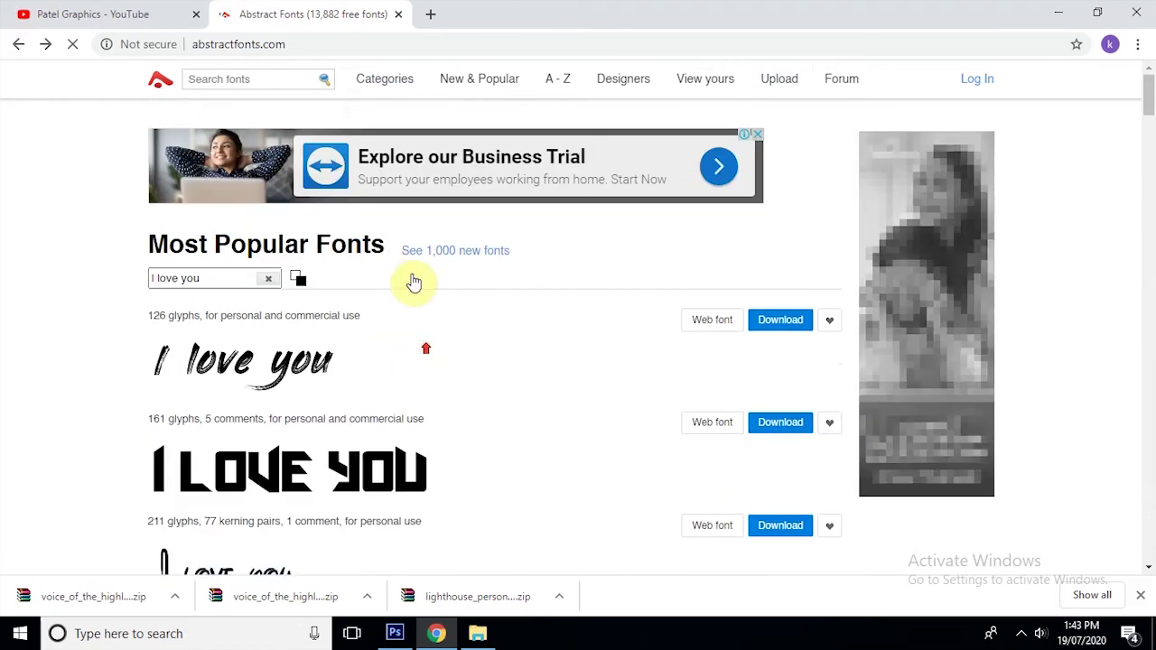
click(382, 83)
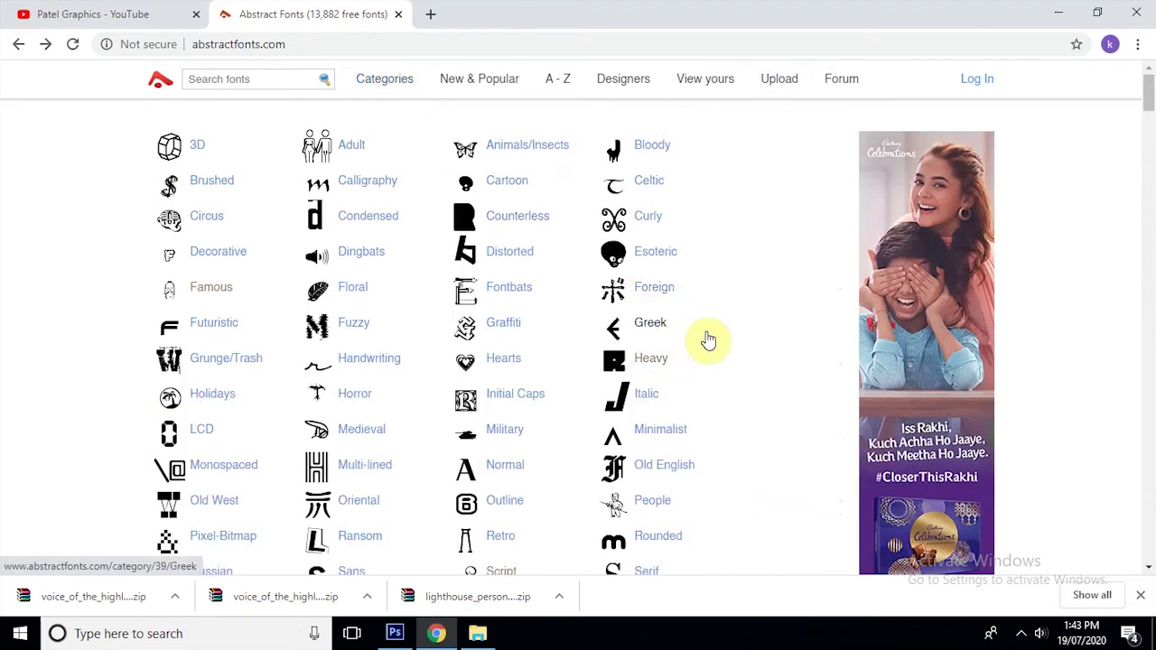
Open the Sports category and scroll through its 77 fonts previewed as 'I LOVE YOU'.
scroll(650, 395, down, 2)
click(639, 442)
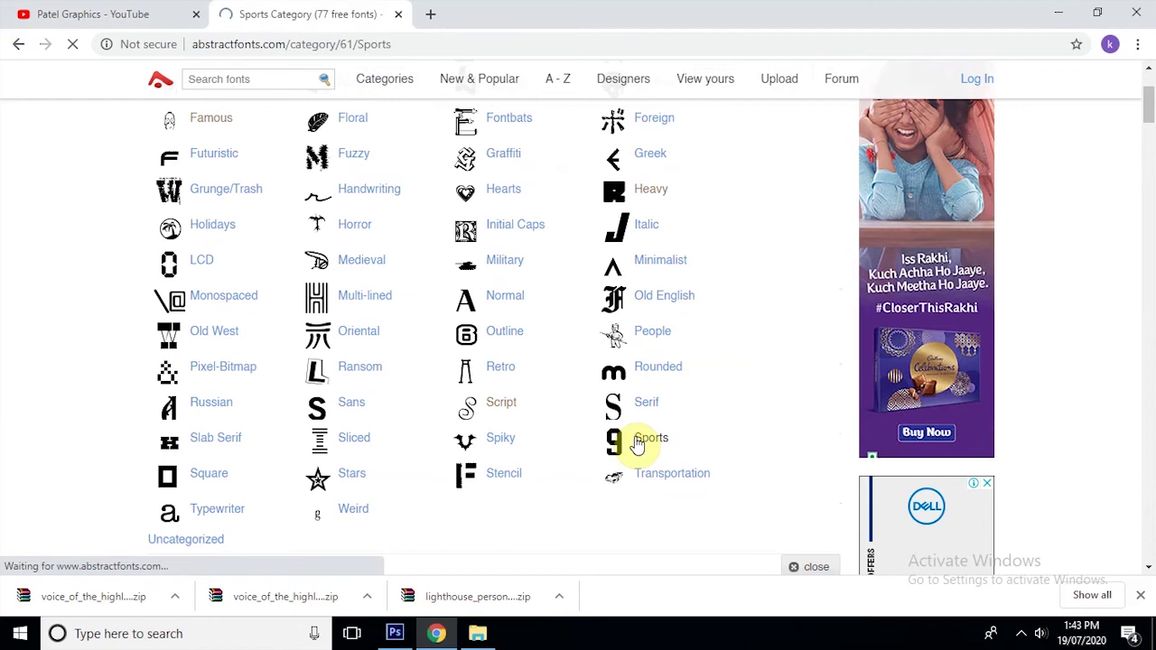
scroll(380, 343, down, 2)
scroll(382, 332, down, 4)
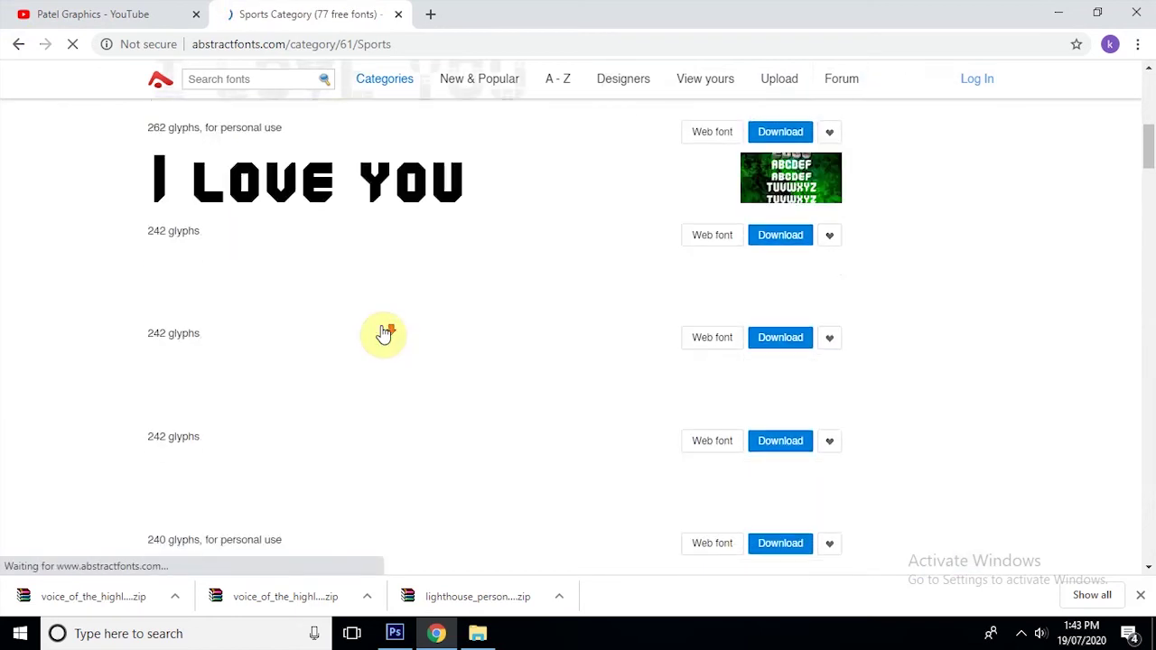
scroll(363, 373, down, 3)
scroll(365, 374, down, 3)
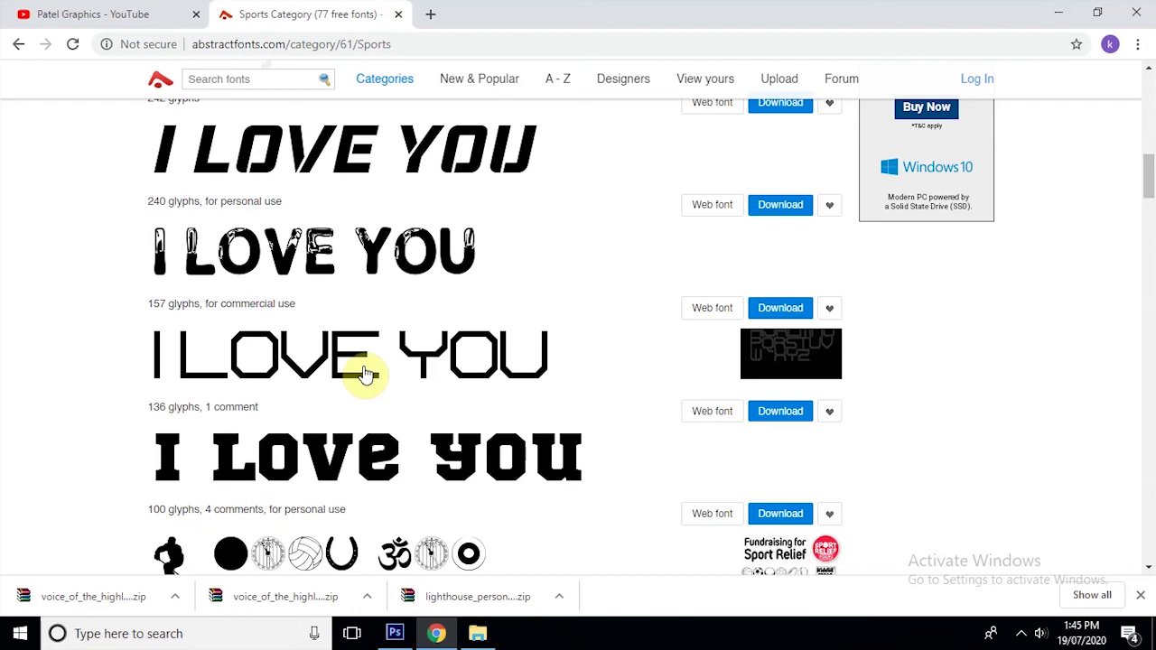
Switch to the YouTube tab showing the tutorial channel's Videos page.
click(160, 14)
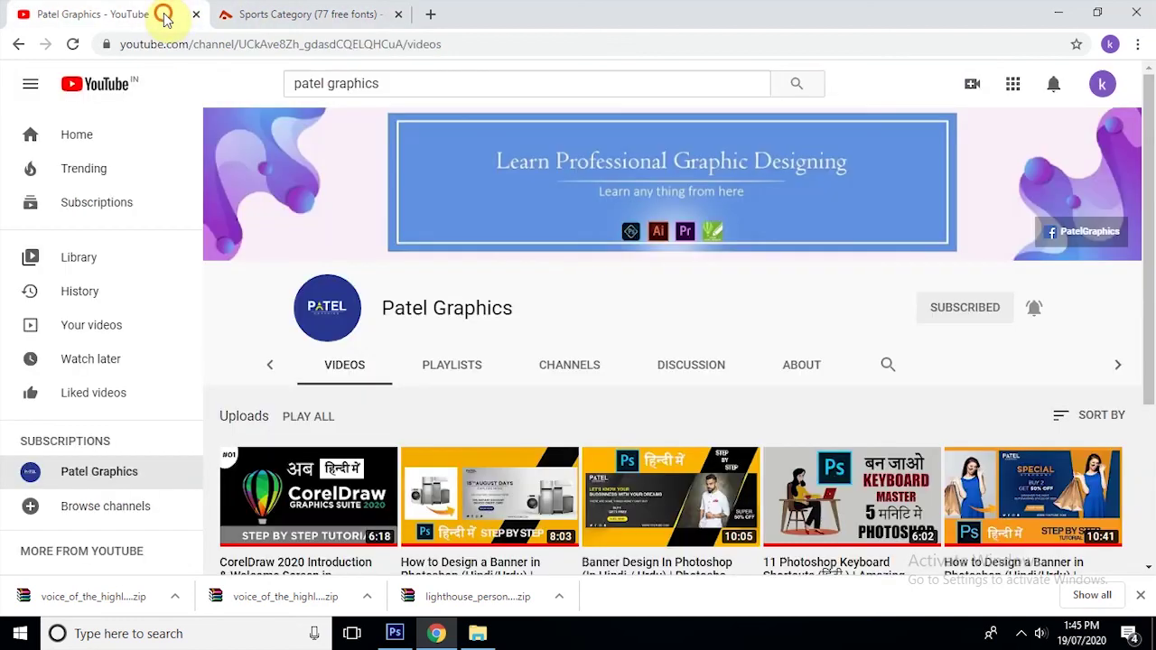